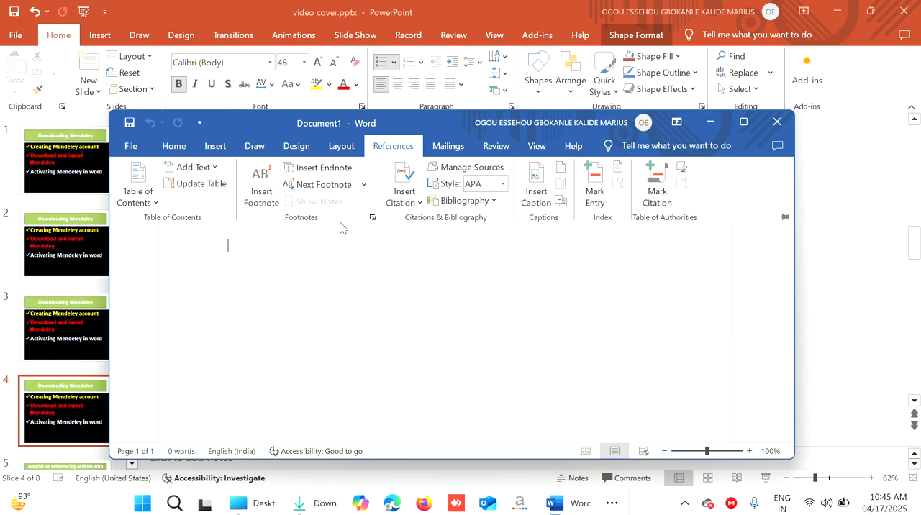
# Close the blank Word document and switch to Google Chrome
pyautogui.click(777, 122)
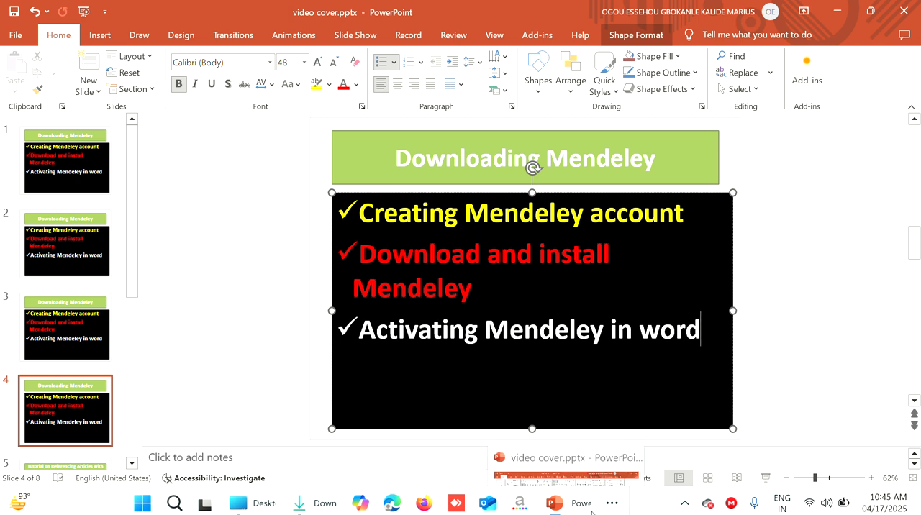
pyautogui.click(612, 504)
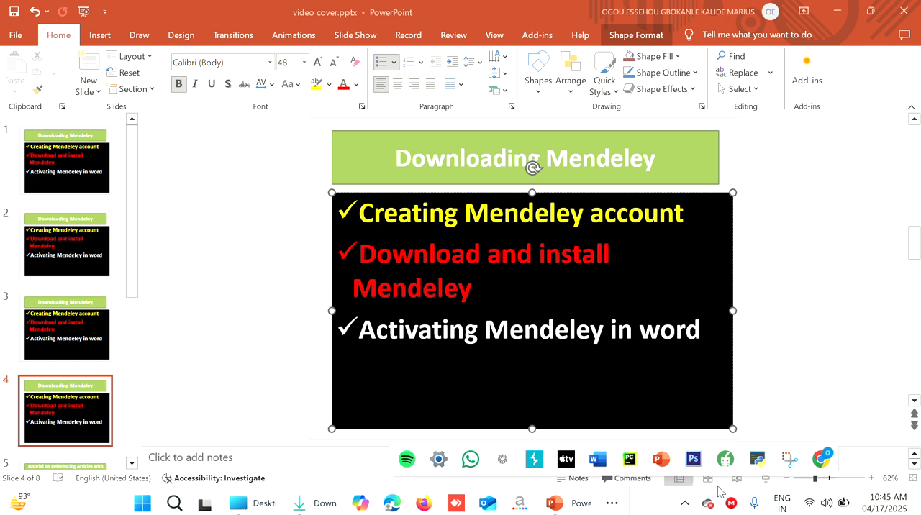
pyautogui.click(822, 461)
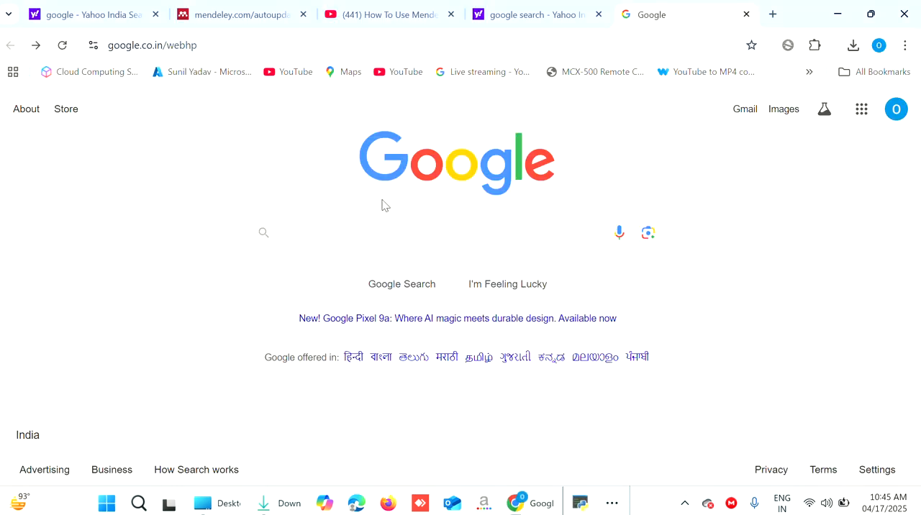
# Search Google for "Mendeley" and open the official Mendeley - Reference Management Software website
pyautogui.click(354, 236)
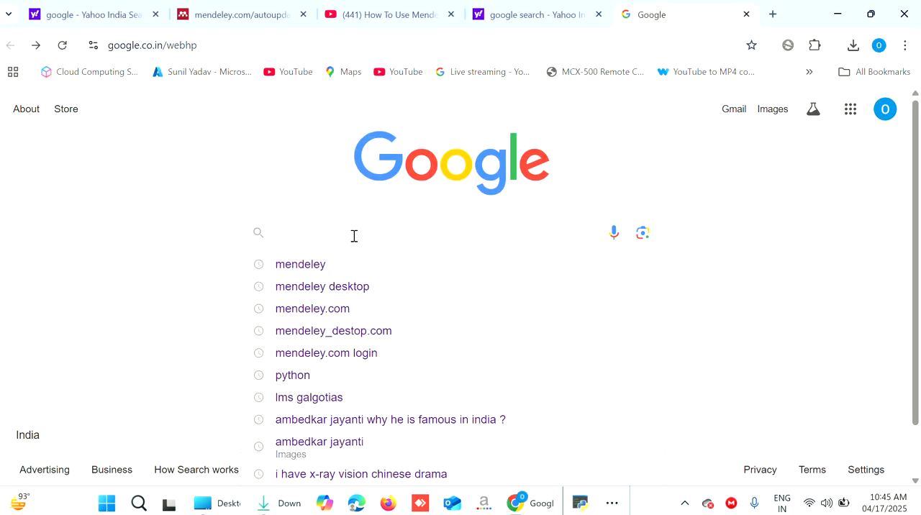
pyautogui.write('Me')
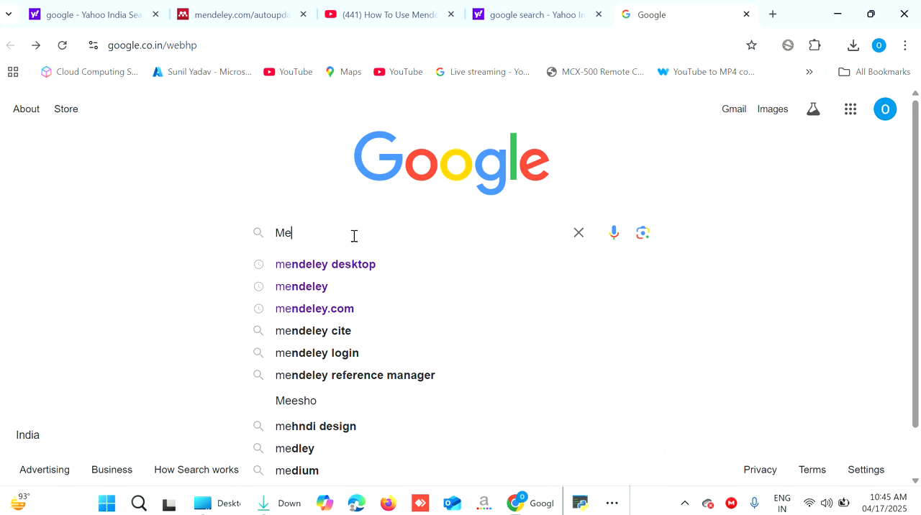
pyautogui.write('ndeley')
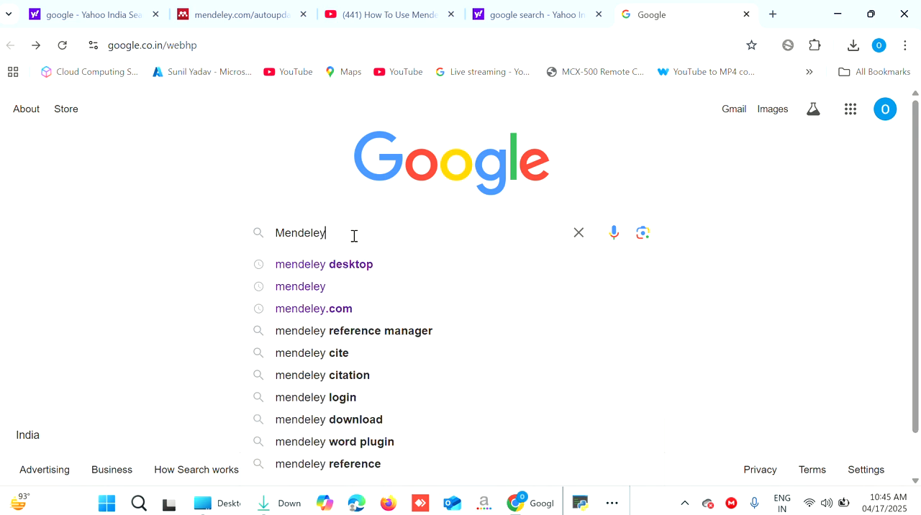
pyautogui.press('Return')
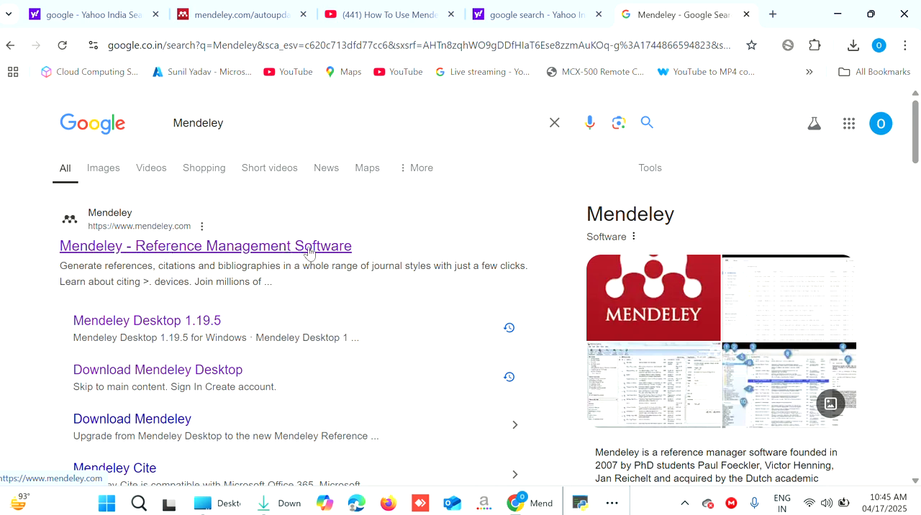
pyautogui.click(187, 247)
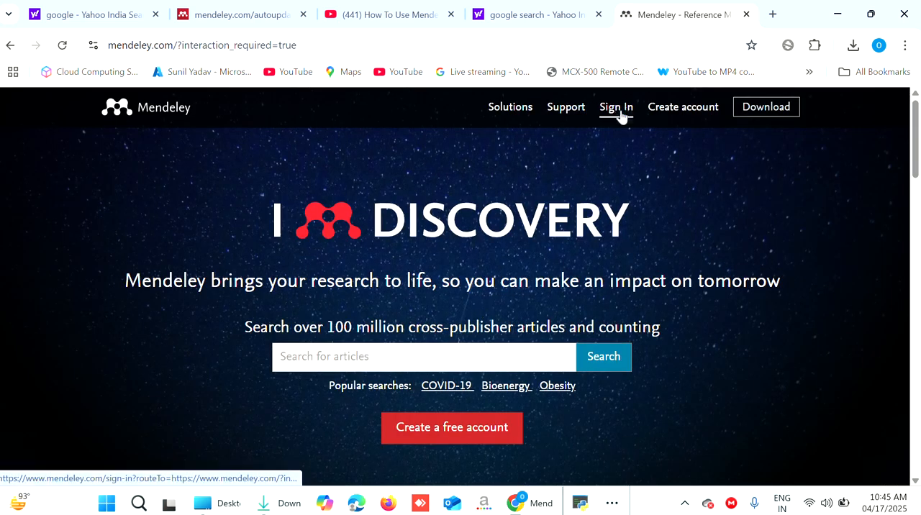
# Start creating a Mendeley account and choose to continue with a different account than the prefilled one
pyautogui.click(684, 108)
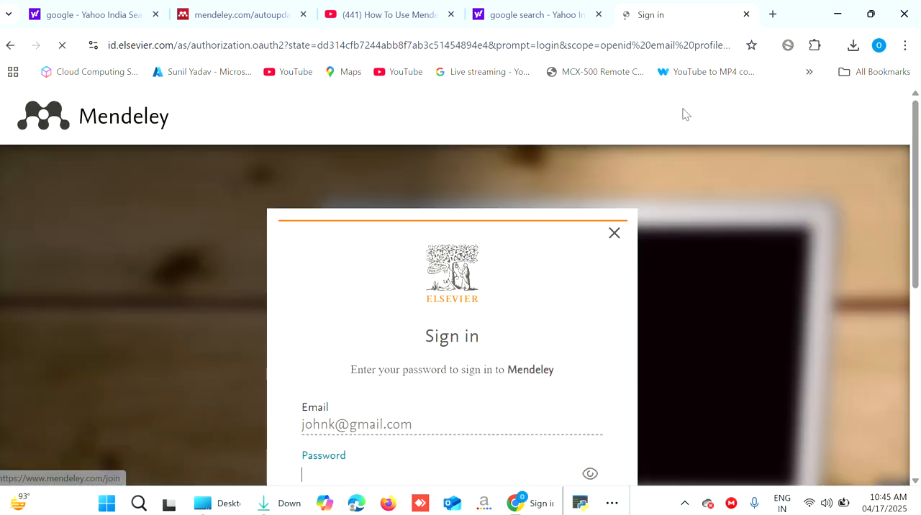
pyautogui.scroll(-2, 718, 291)
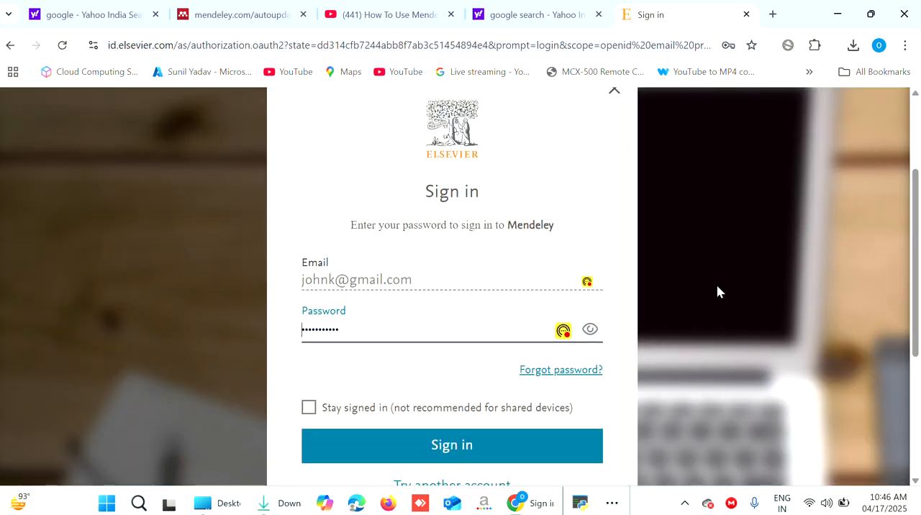
pyautogui.scroll(2, 718, 288)
pyautogui.scroll(-2, 718, 288)
pyautogui.scroll(1, 619, 187)
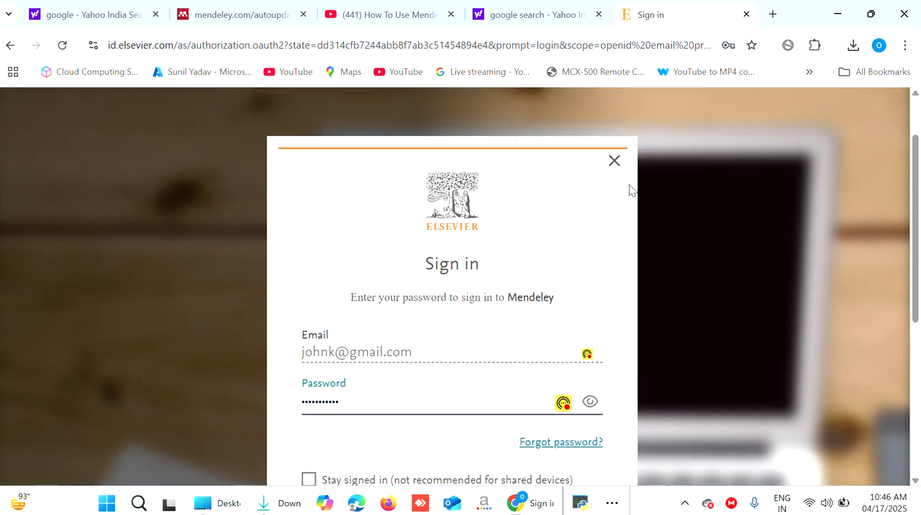
pyautogui.scroll(-1, 629, 189)
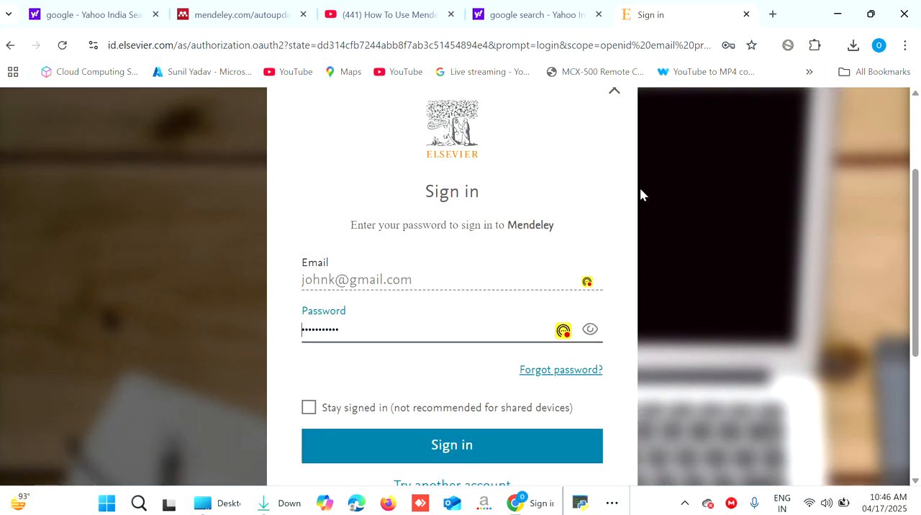
pyautogui.click(414, 276)
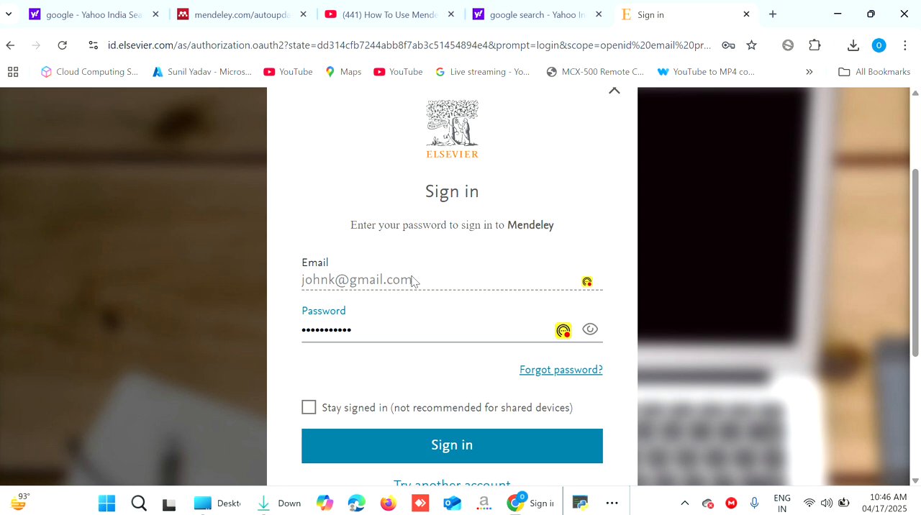
pyautogui.scroll(-3, 432, 287)
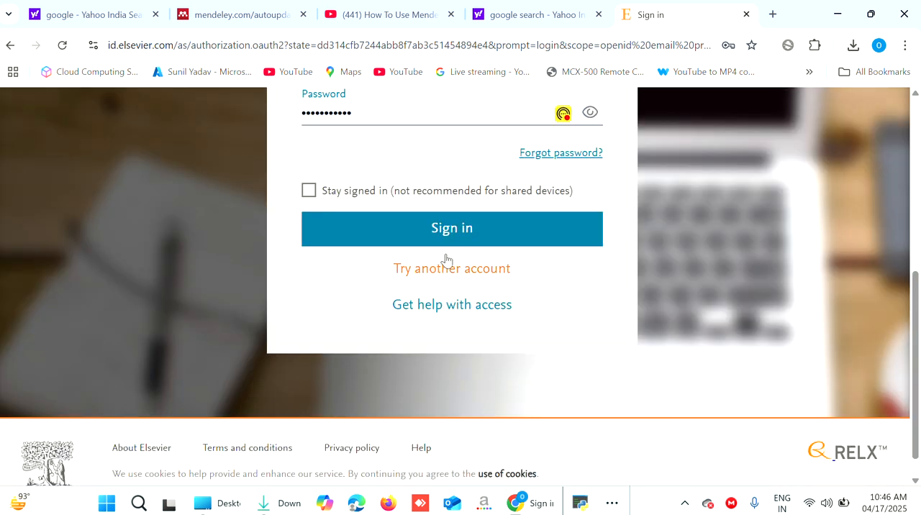
pyautogui.click(467, 272)
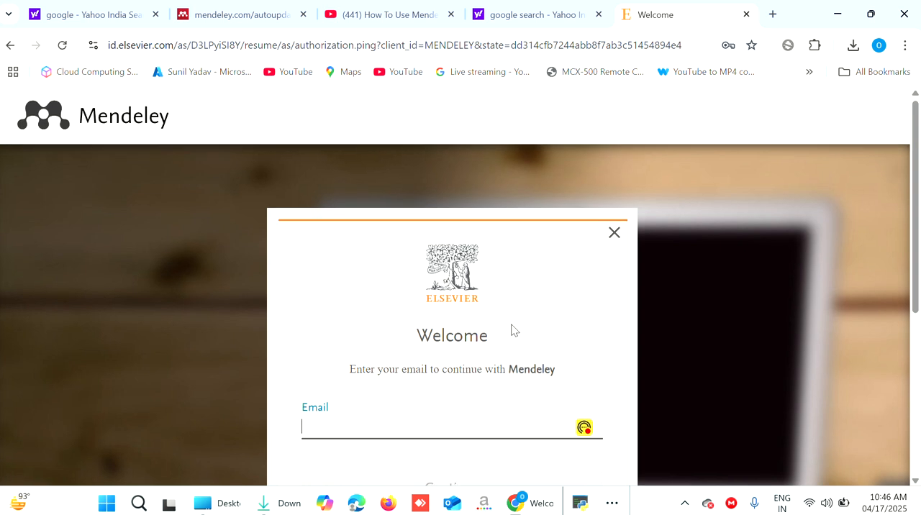
pyautogui.scroll(-2, 511, 329)
pyautogui.scroll(-1, 512, 329)
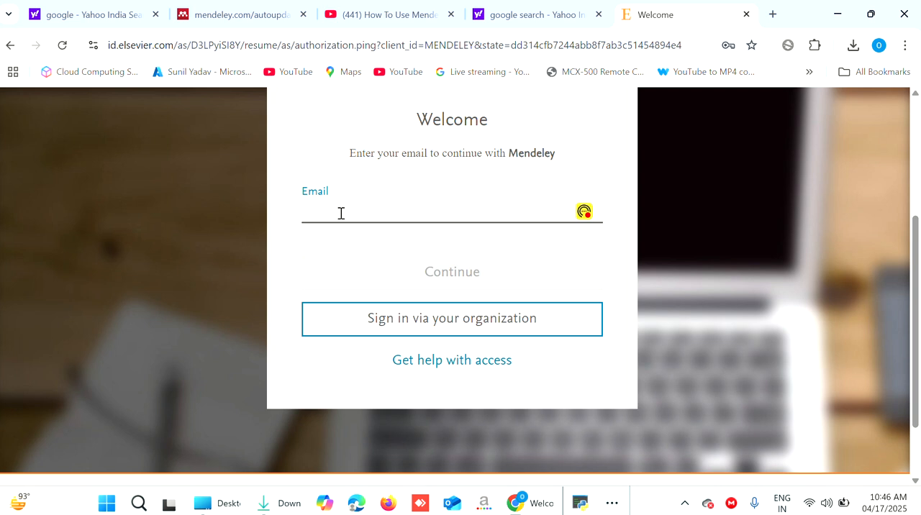
pyautogui.write('Koll')
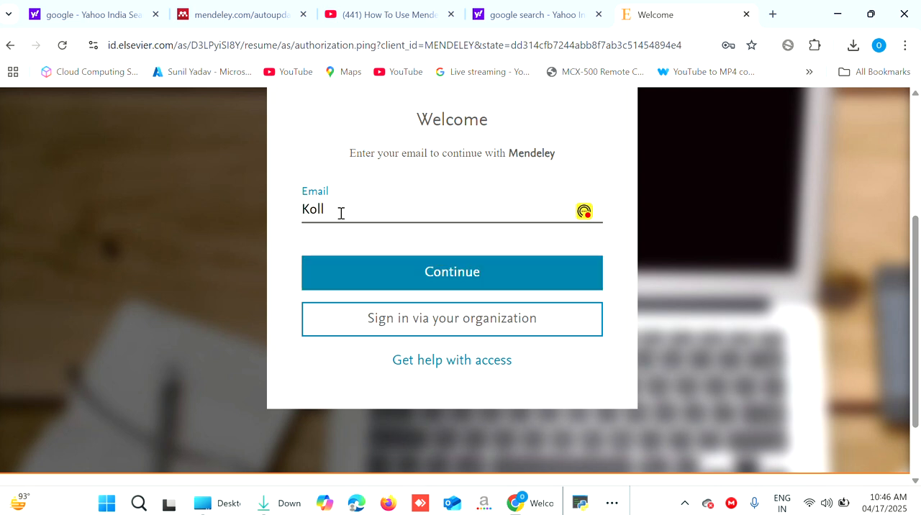
pyautogui.press('BackSpace')
pyautogui.press('BackSpace')
pyautogui.press('BackSpace')
pyautogui.press('BackSpace')
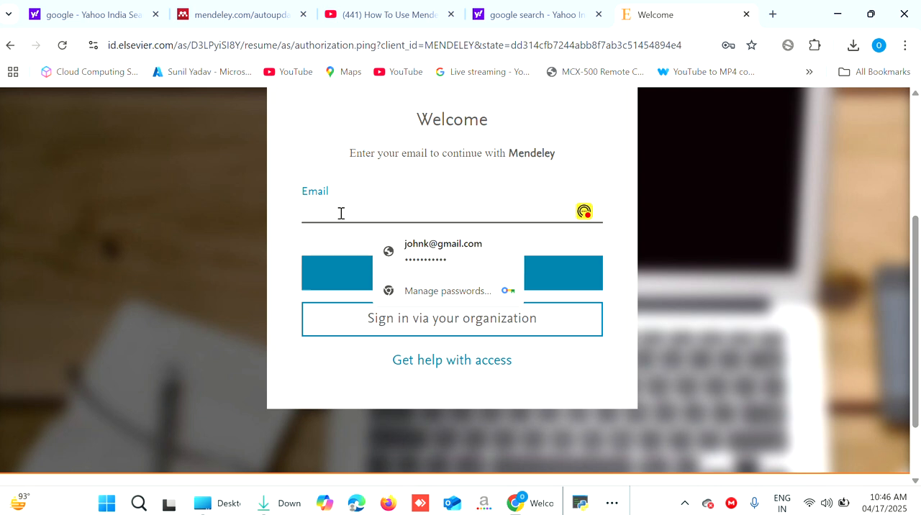
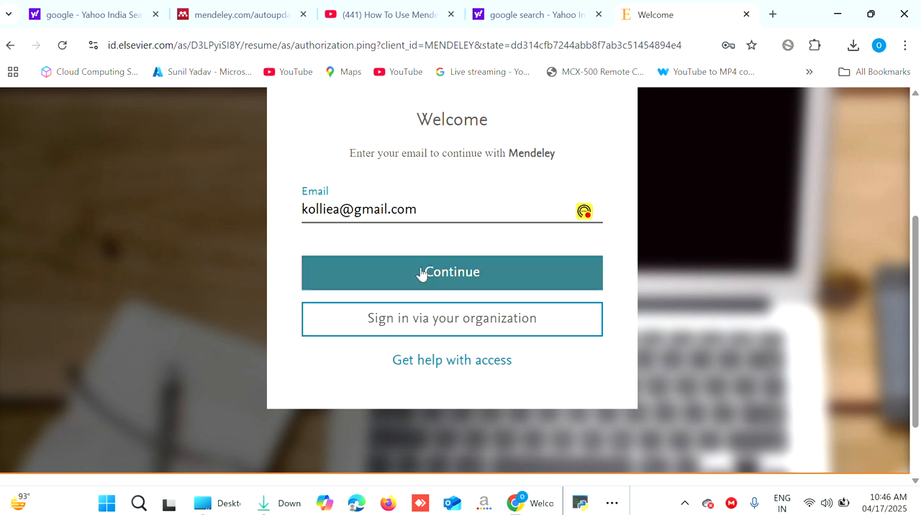
# Enter the new account's email address and continue to the registration form
pyautogui.click(448, 272)
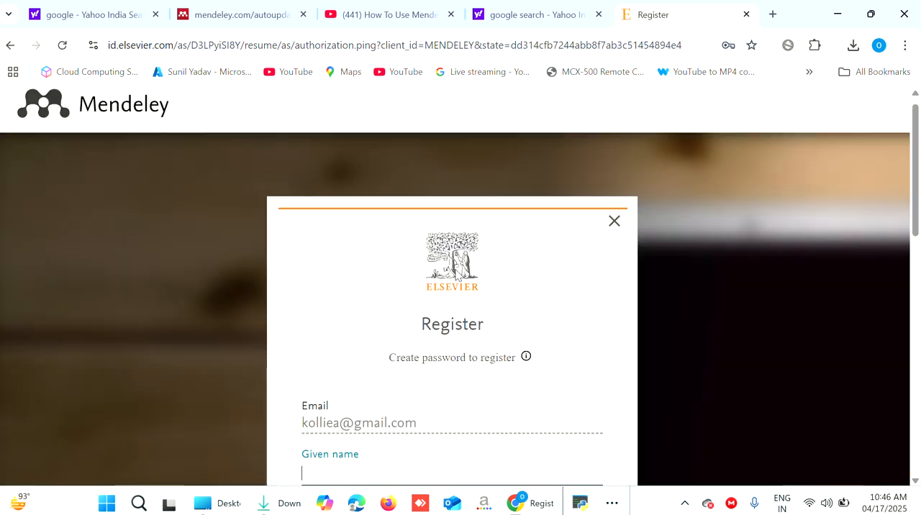
# Fill in the given name and family name on the registration form, correcting the given name's spelling with the suggested word
pyautogui.scroll(-3, 458, 277)
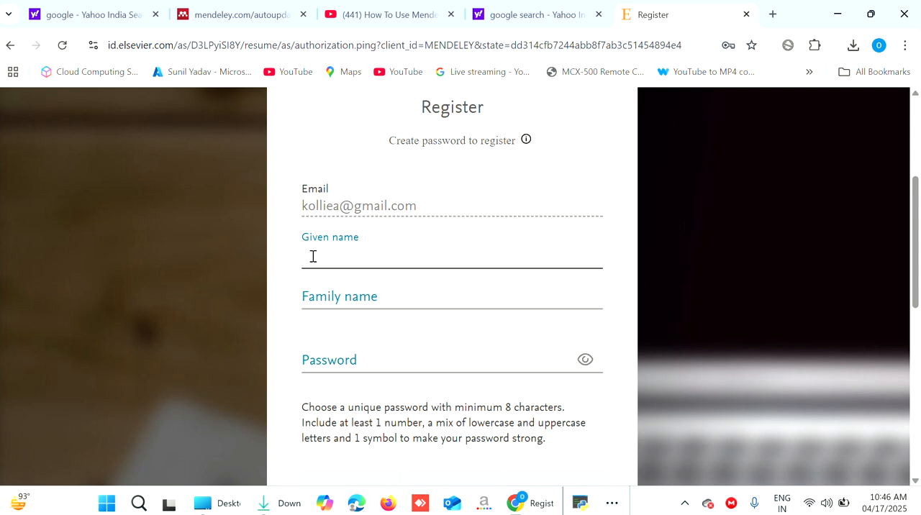
pyautogui.doubleClick(327, 256)
pyautogui.rightClick(327, 256)
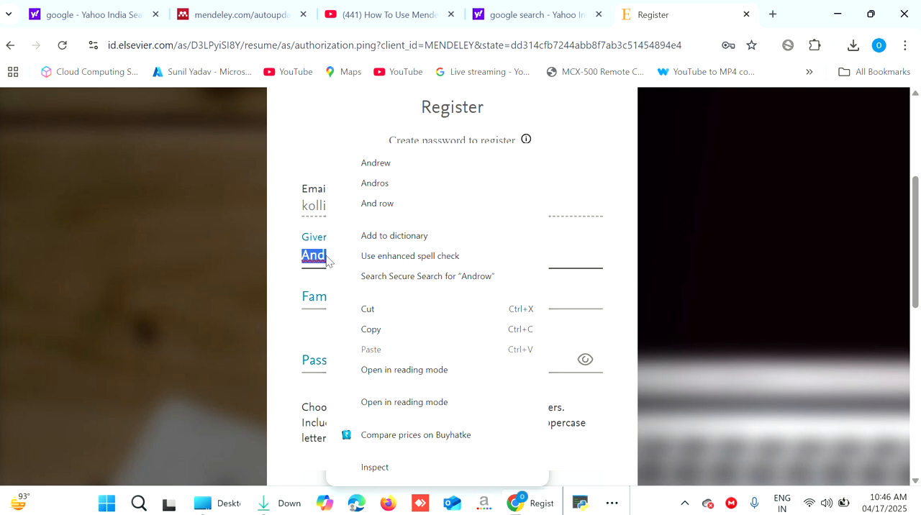
pyautogui.click(376, 161)
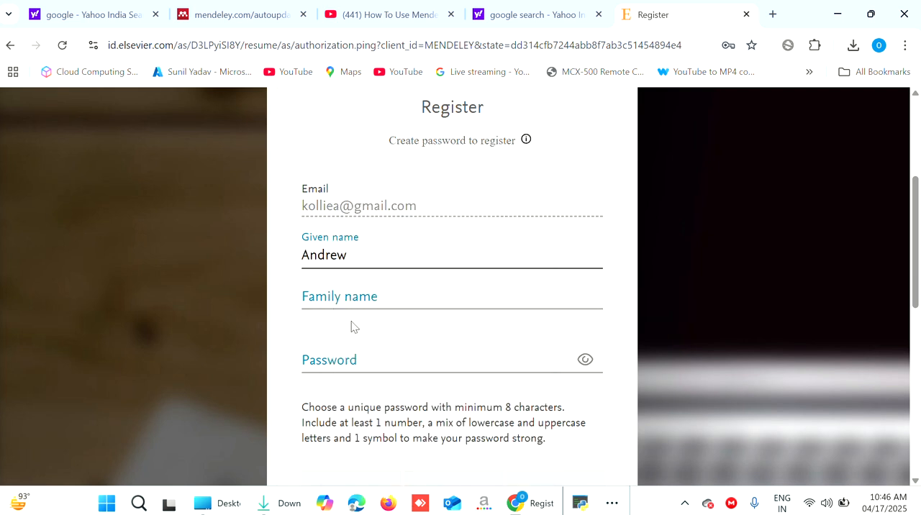
pyautogui.click(353, 292)
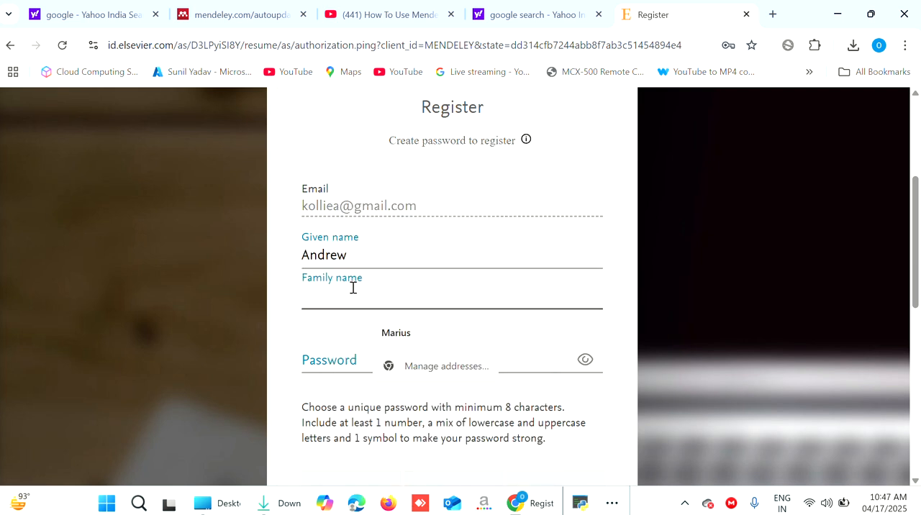
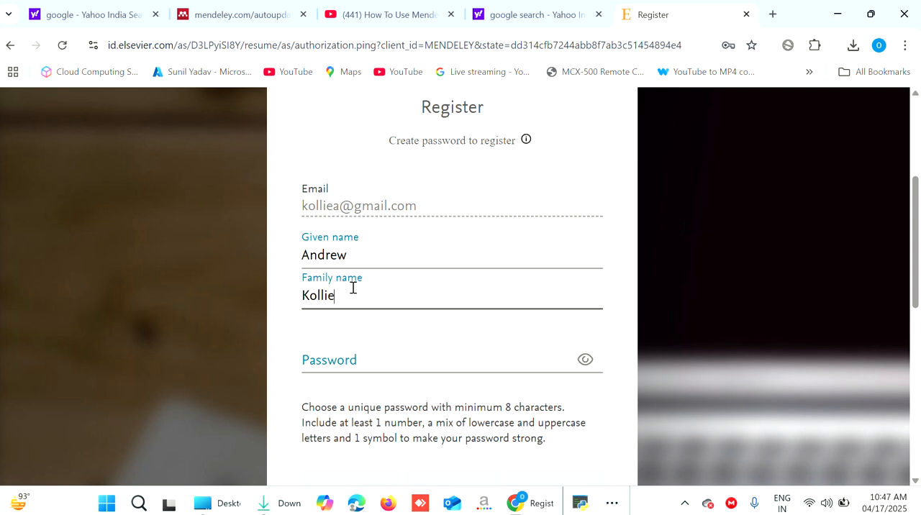
# Enter a strong account password on the registration form and reveal it for checking
pyautogui.click(336, 360)
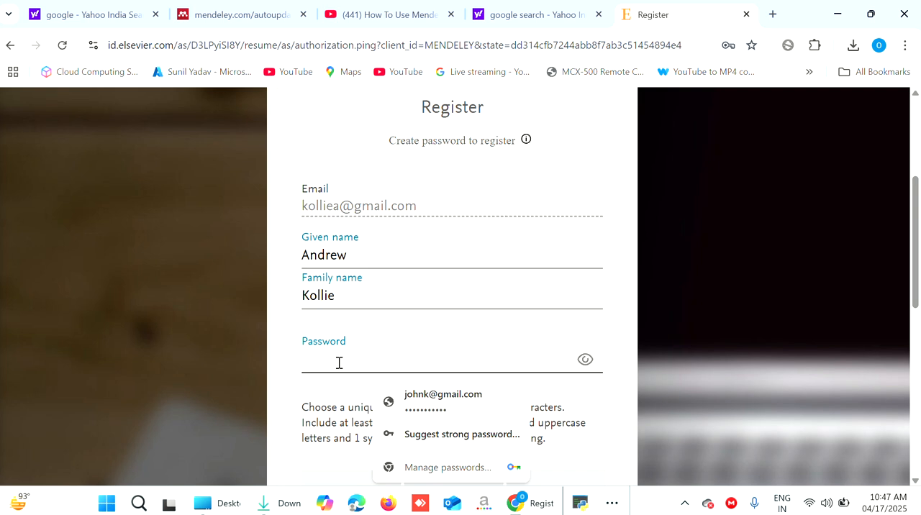
pyautogui.write('•')
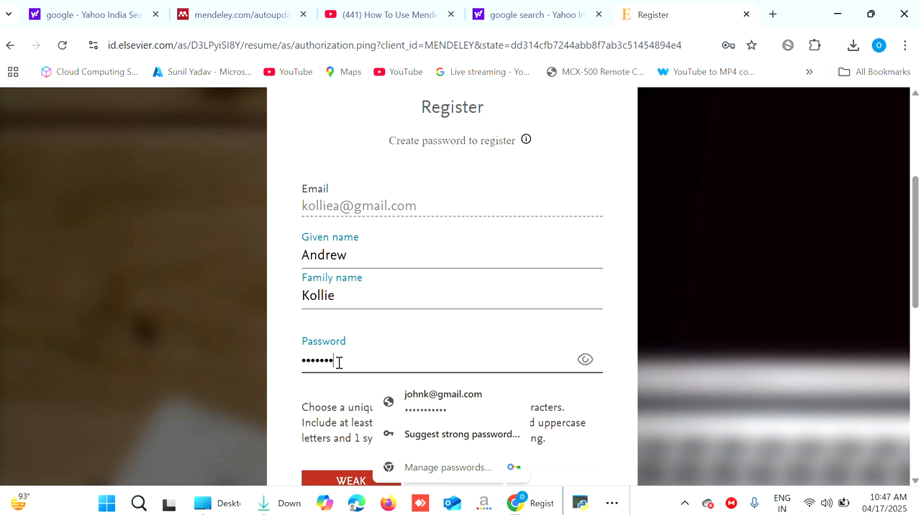
pyautogui.write('•••••••')
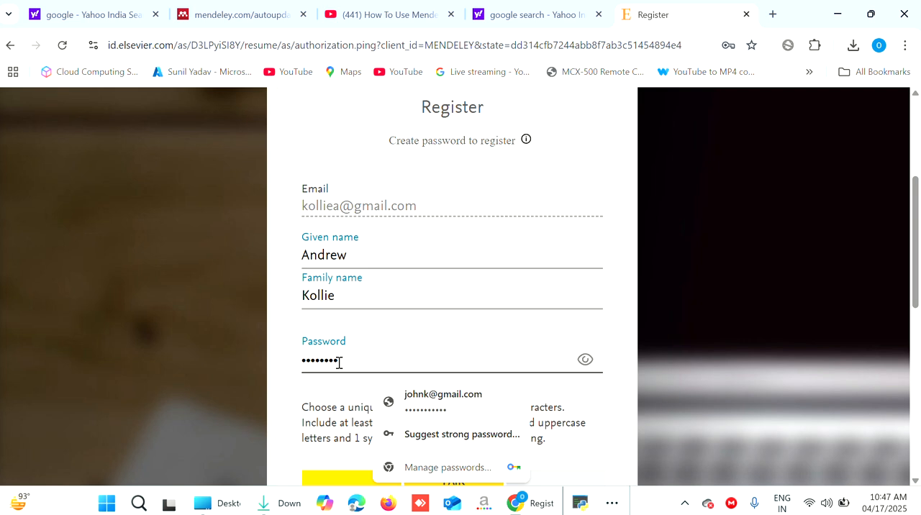
pyautogui.write('••••')
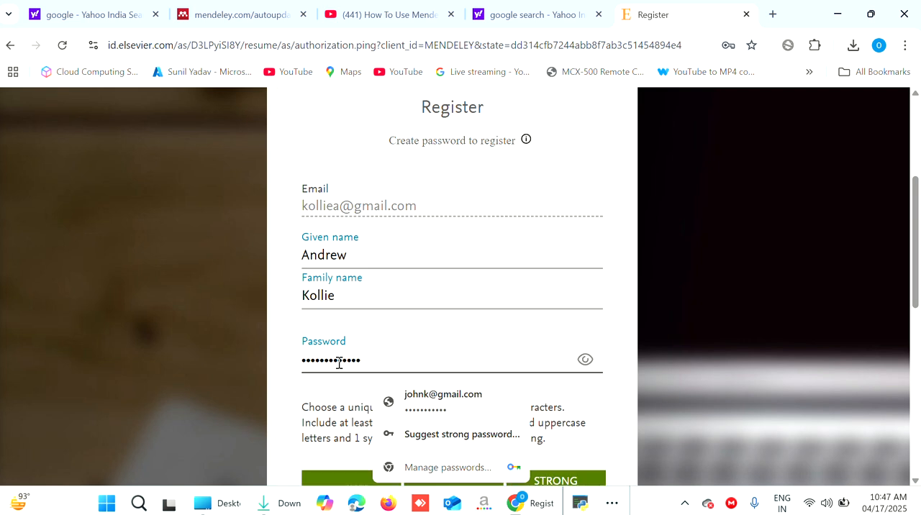
pyautogui.click(586, 360)
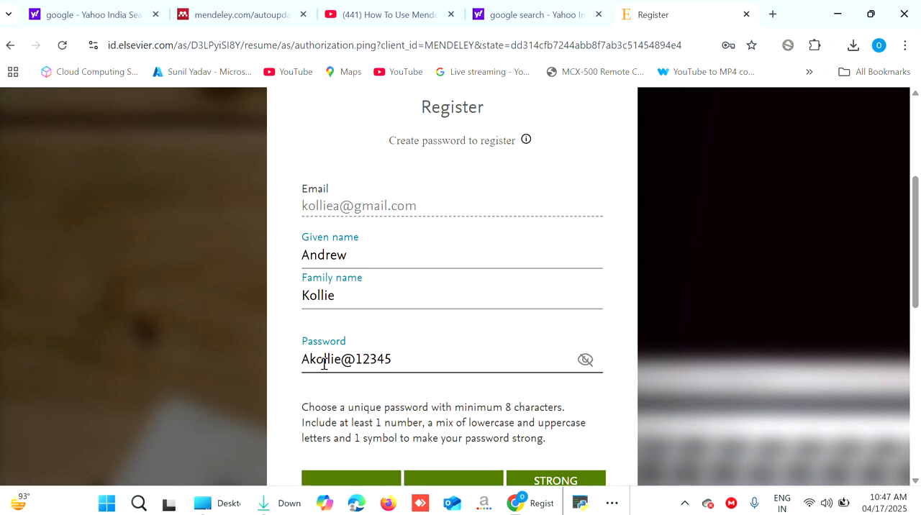
# Register the account with the Stay signed in option selected, and save the login credentials in the browser
pyautogui.scroll(-4, 447, 353)
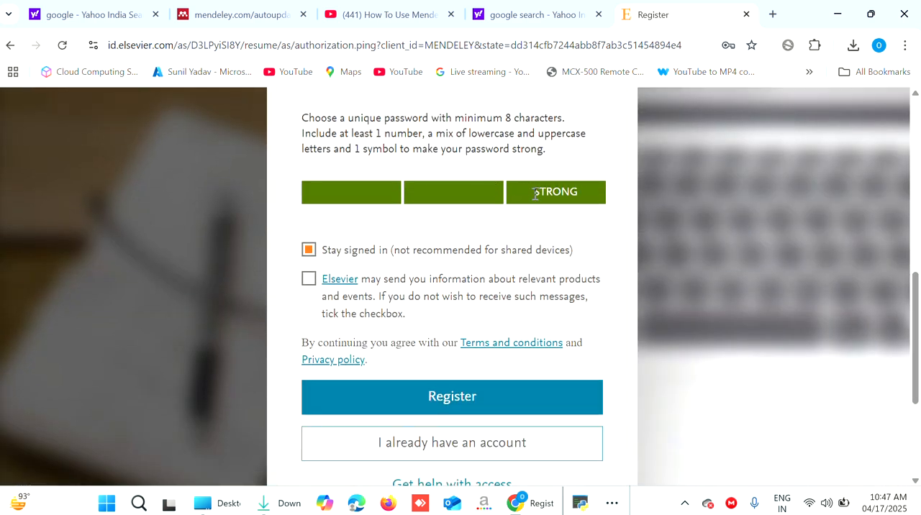
pyautogui.click(308, 251)
pyautogui.click(453, 401)
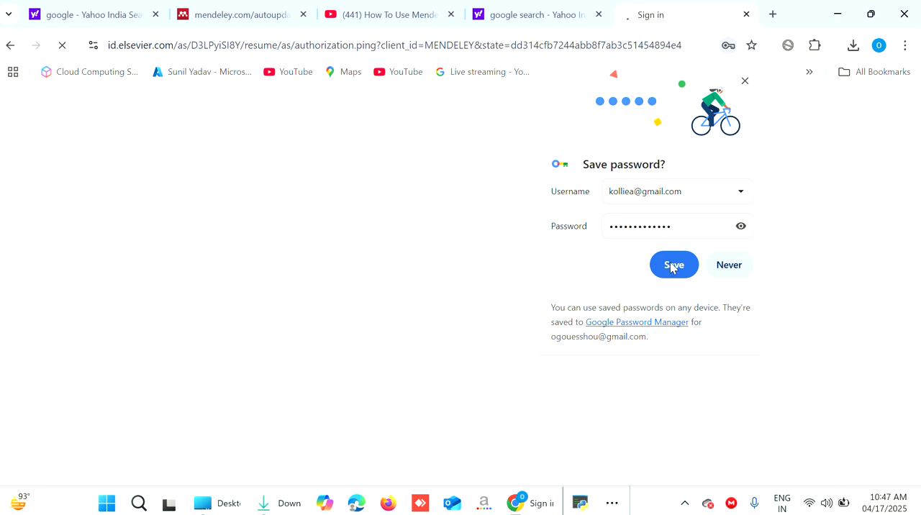
pyautogui.click(671, 266)
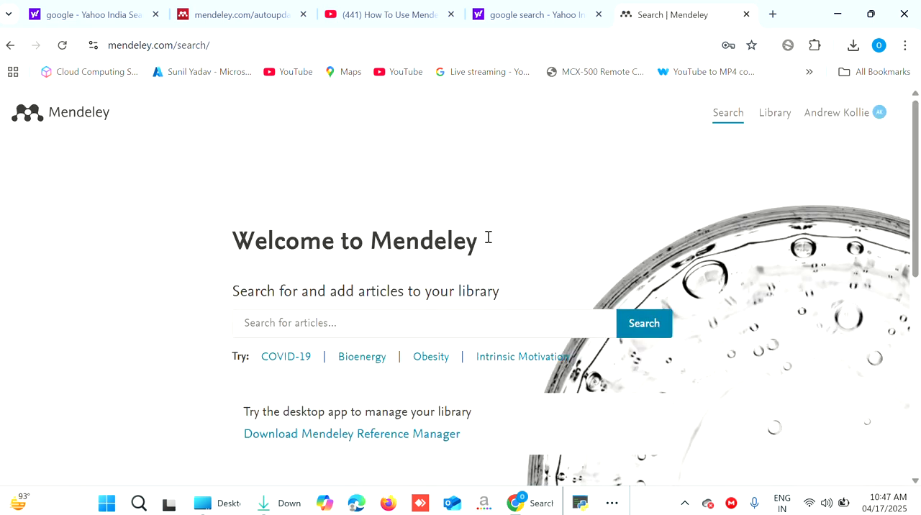
pyautogui.click(825, 126)
pyautogui.scroll(-3, 488, 263)
pyautogui.scroll(3, 489, 263)
# Find the Google homepage through a web search for "google" in a new browser tab and open it
pyautogui.click(774, 14)
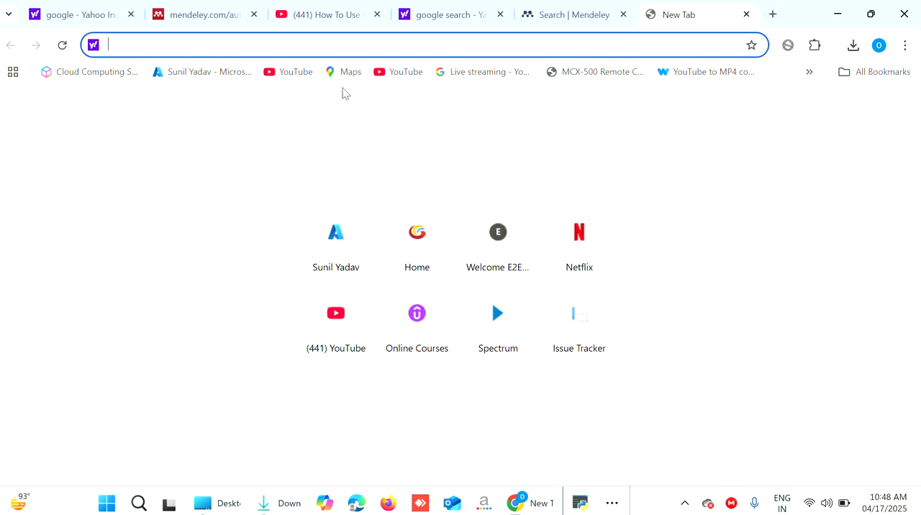
pyautogui.write('g')
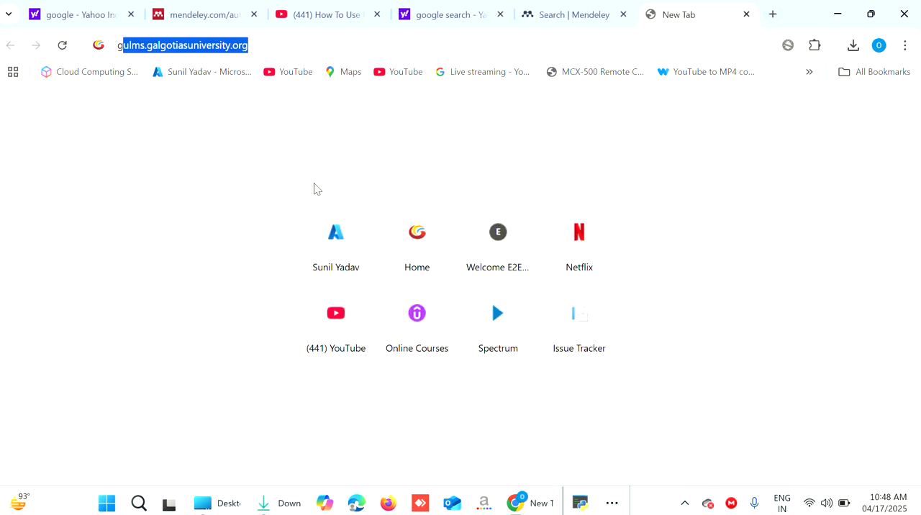
pyautogui.write('oogle')
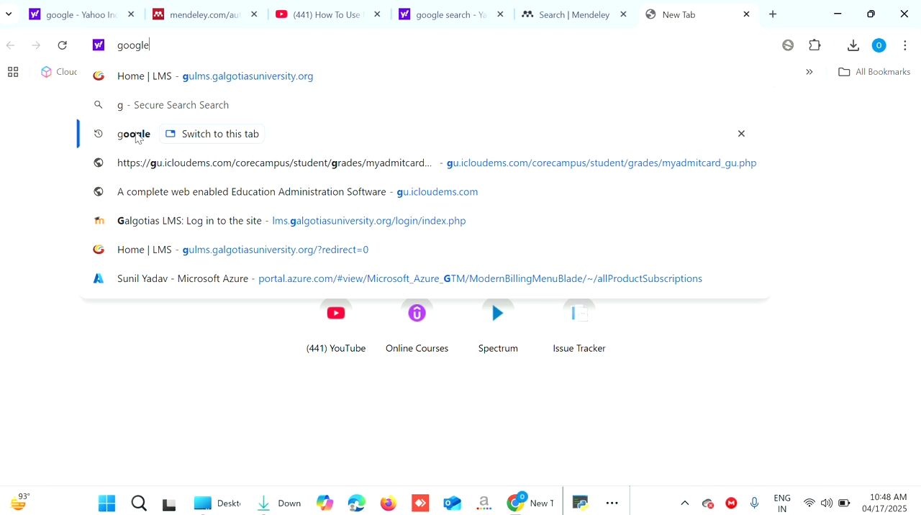
pyautogui.press('Return')
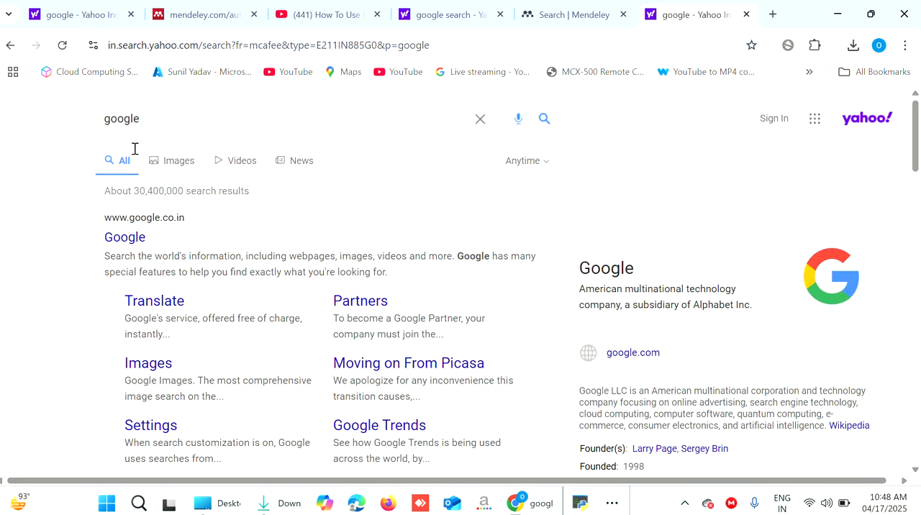
pyautogui.click(124, 240)
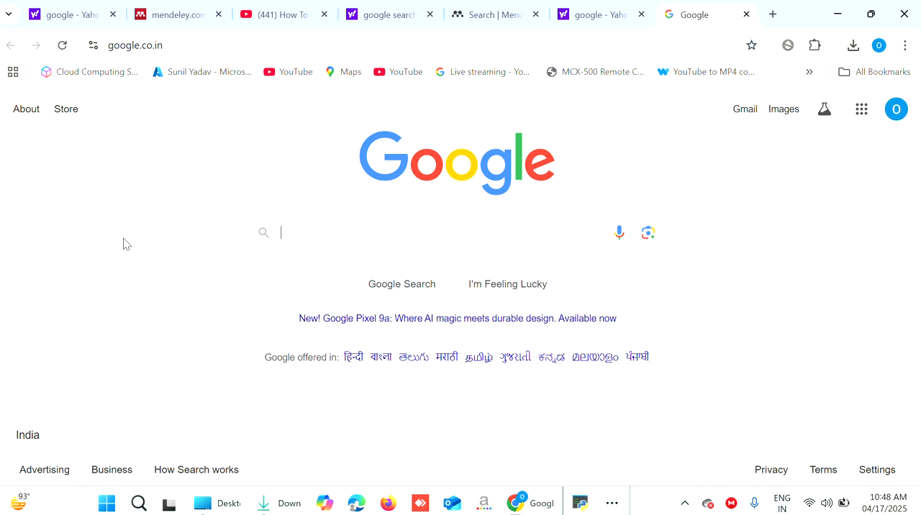
# Search Google for "mendeley desktop"
pyautogui.click(335, 232)
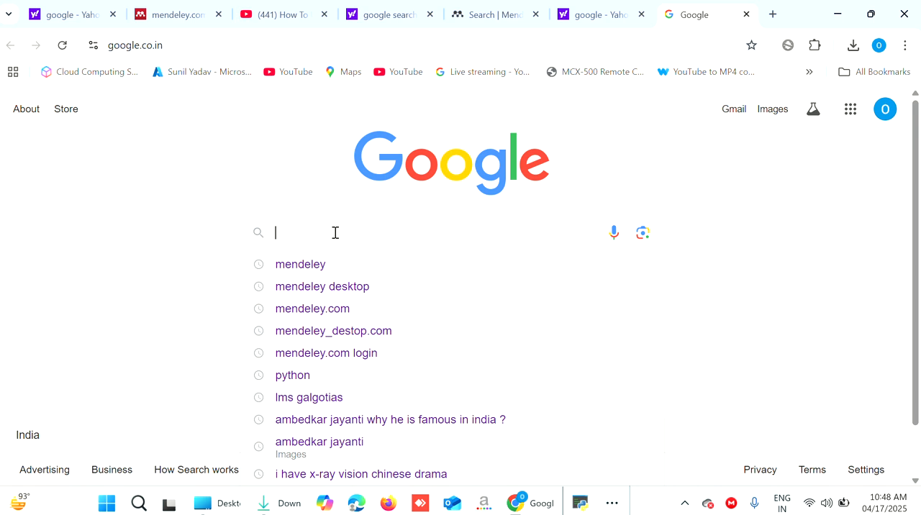
pyautogui.write('mede')
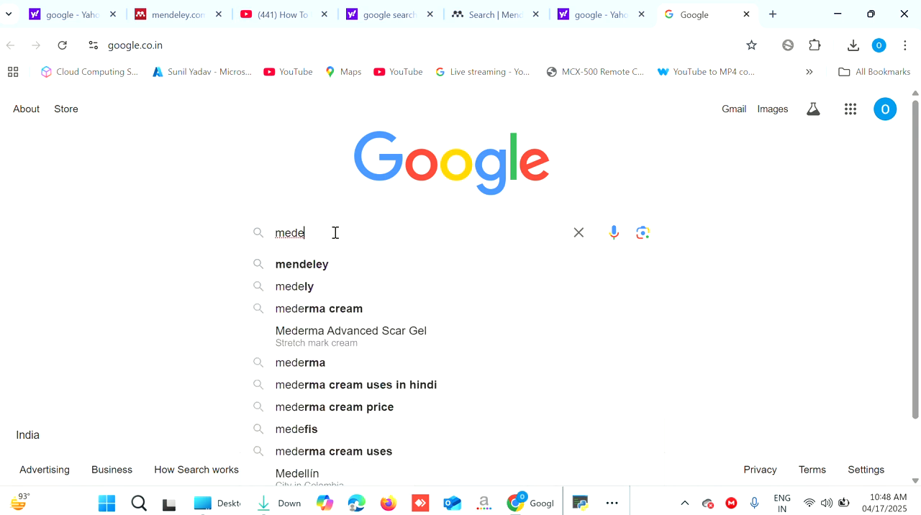
pyautogui.press('BackSpace')
pyautogui.press('BackSpace')
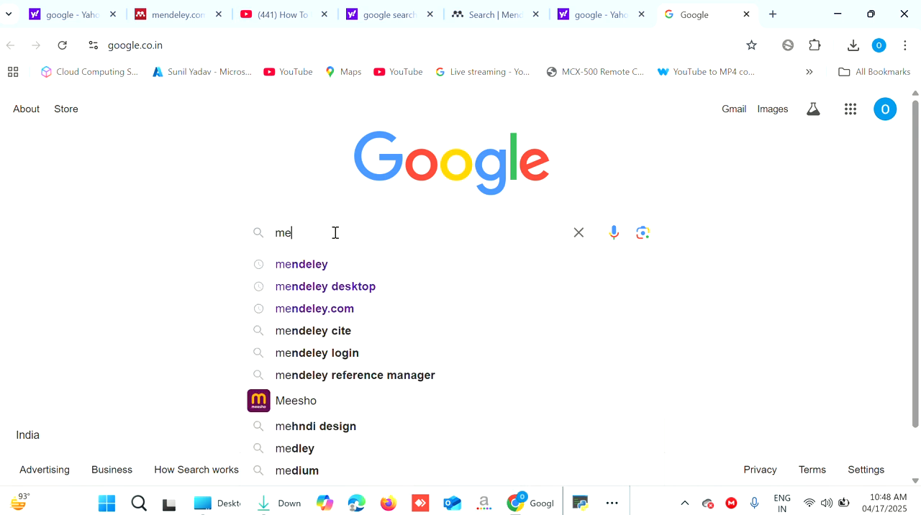
pyautogui.write('ndele')
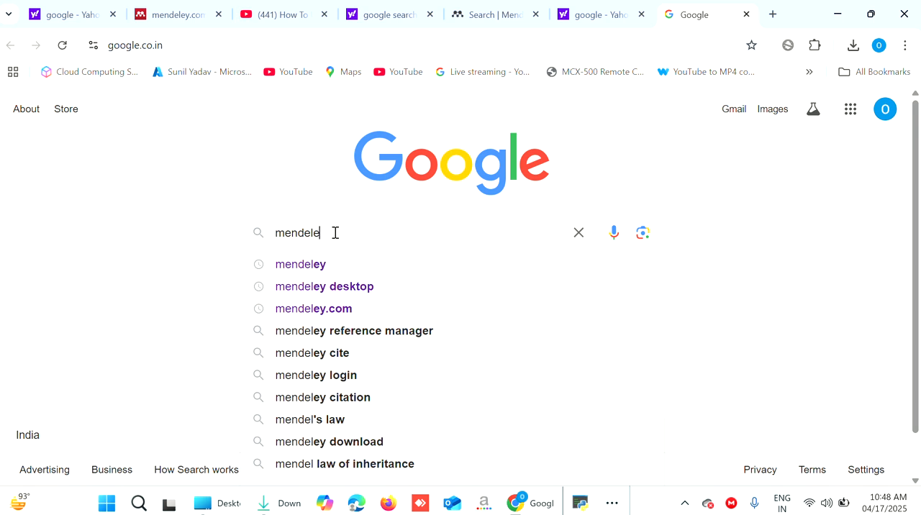
pyautogui.write('y de')
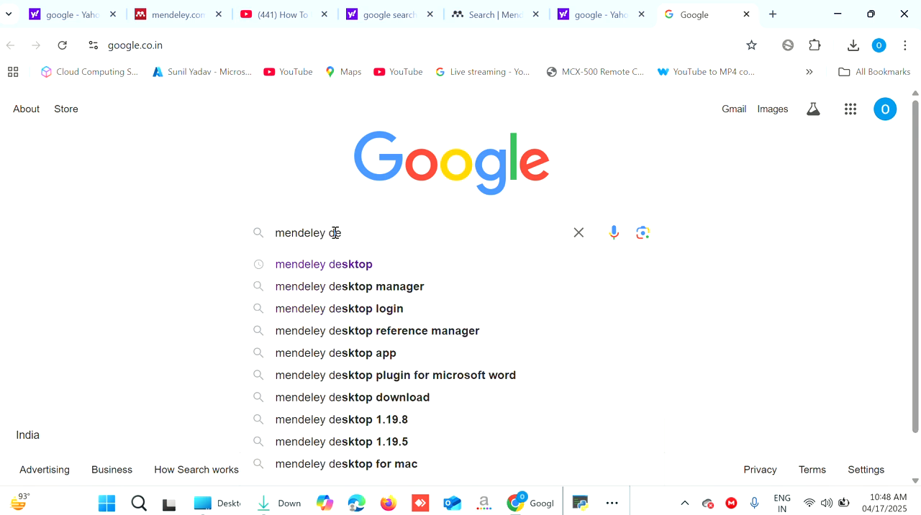
pyautogui.click(341, 265)
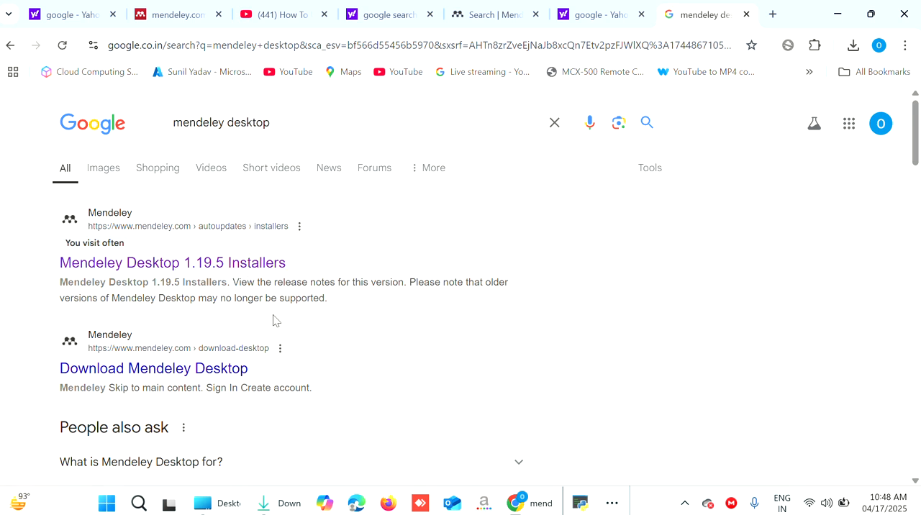
# Look through the search results and open the Mendeley Desktop 1.19.5 Installers page
pyautogui.scroll(-10, 274, 321)
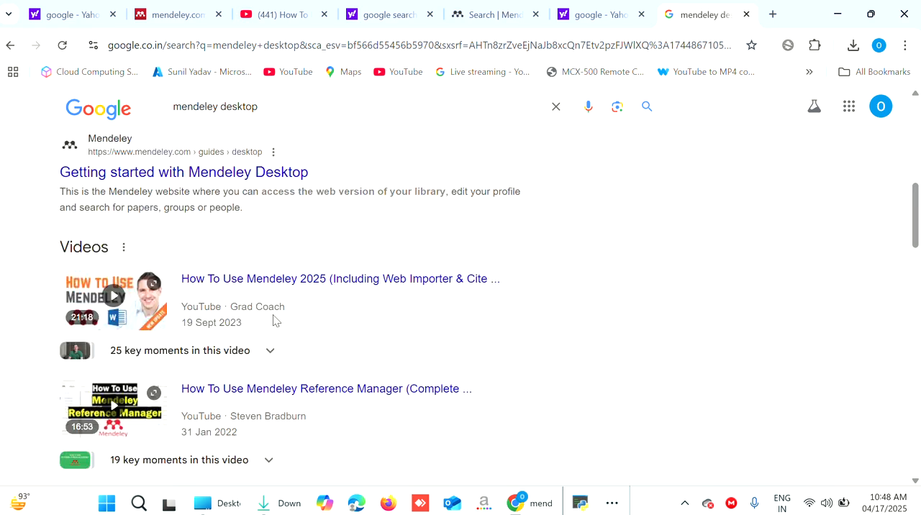
pyautogui.scroll(-3, 273, 320)
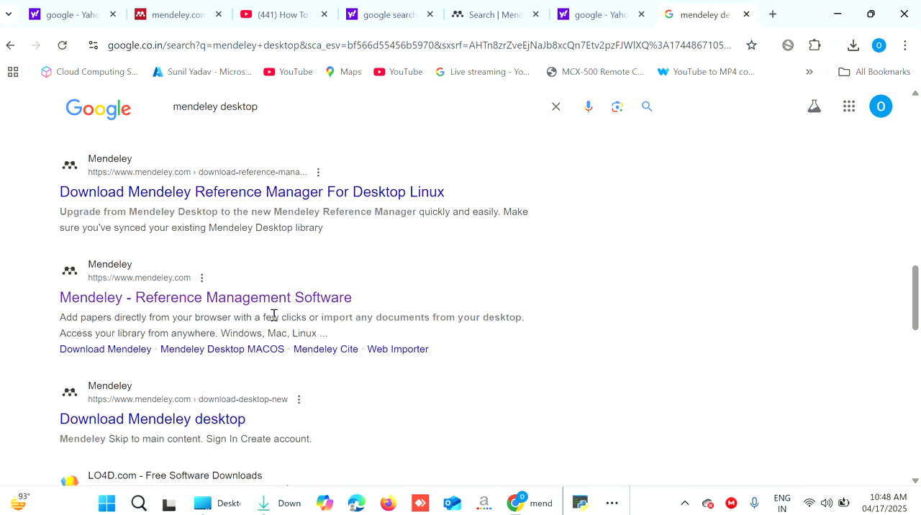
pyautogui.scroll(-2, 274, 320)
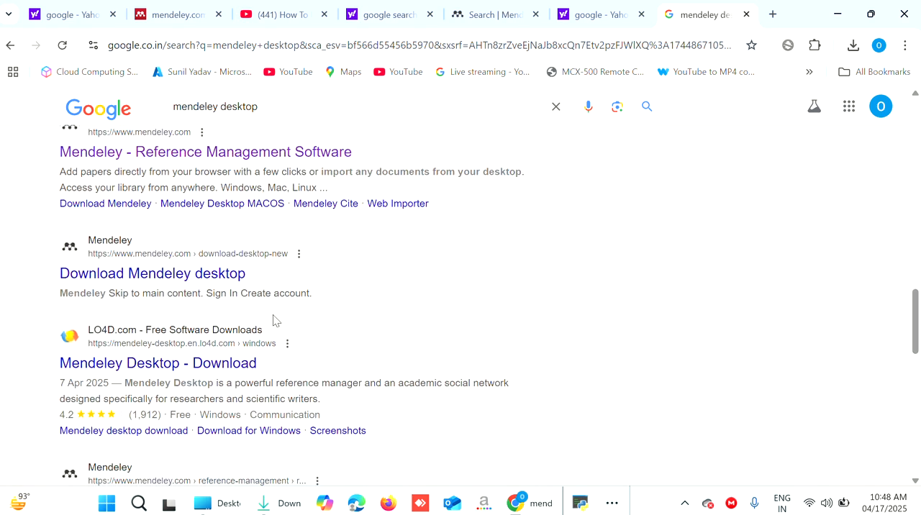
pyautogui.scroll(-10, 273, 320)
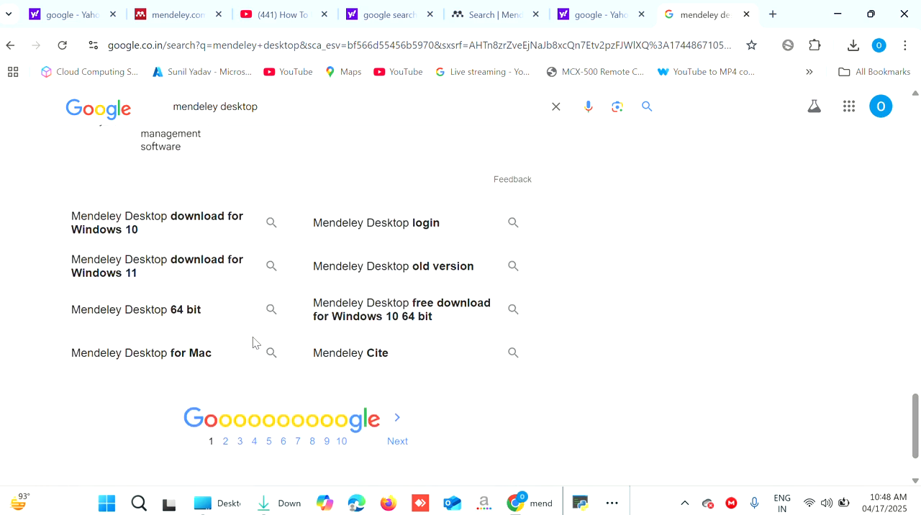
pyautogui.scroll(10, 253, 338)
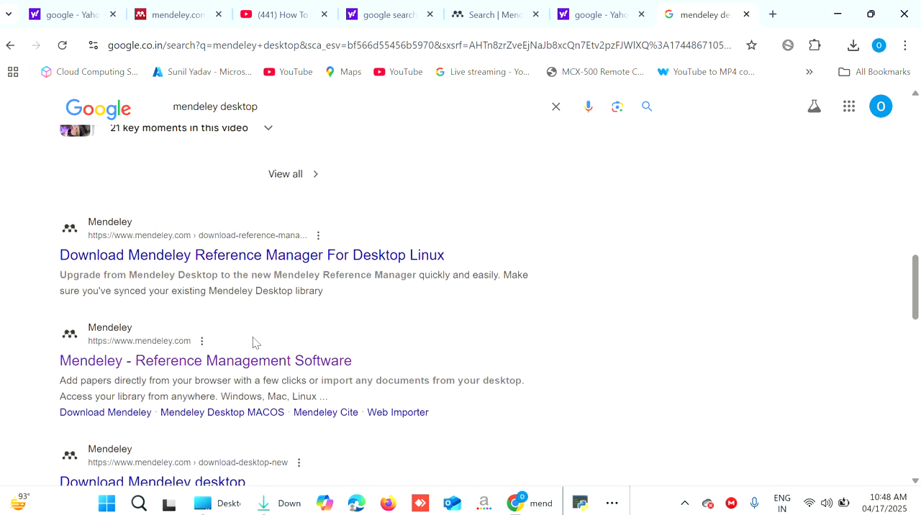
pyautogui.scroll(10, 253, 343)
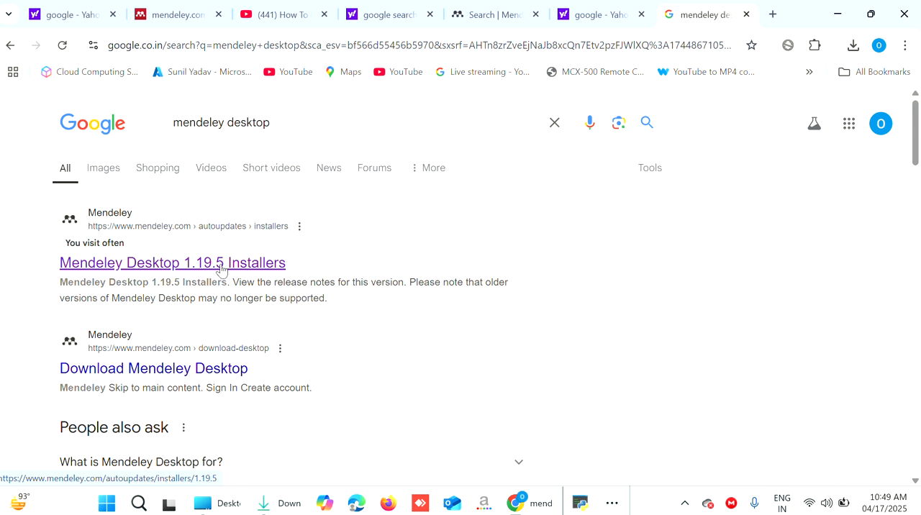
pyautogui.click(159, 267)
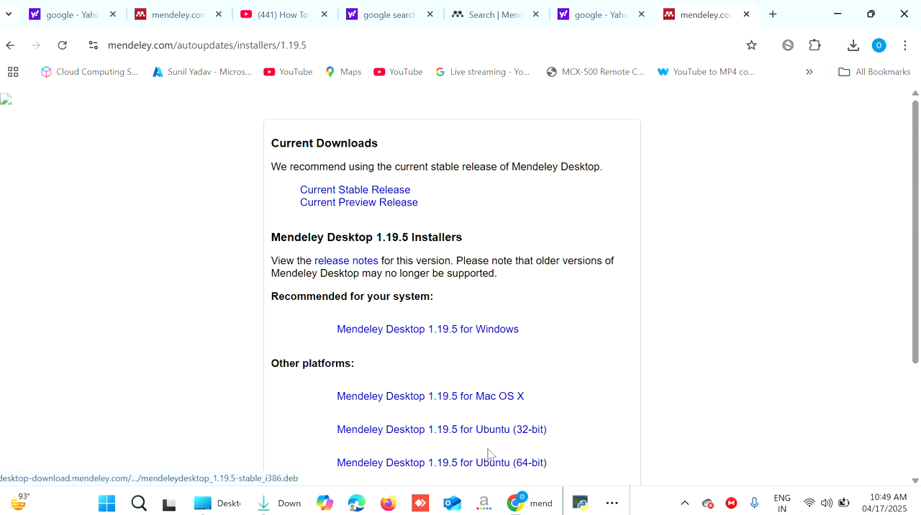
# Review the platform installers offered and download Mendeley Desktop 1.19.5 for Windows
pyautogui.scroll(-2, 499, 435)
pyautogui.scroll(1, 502, 432)
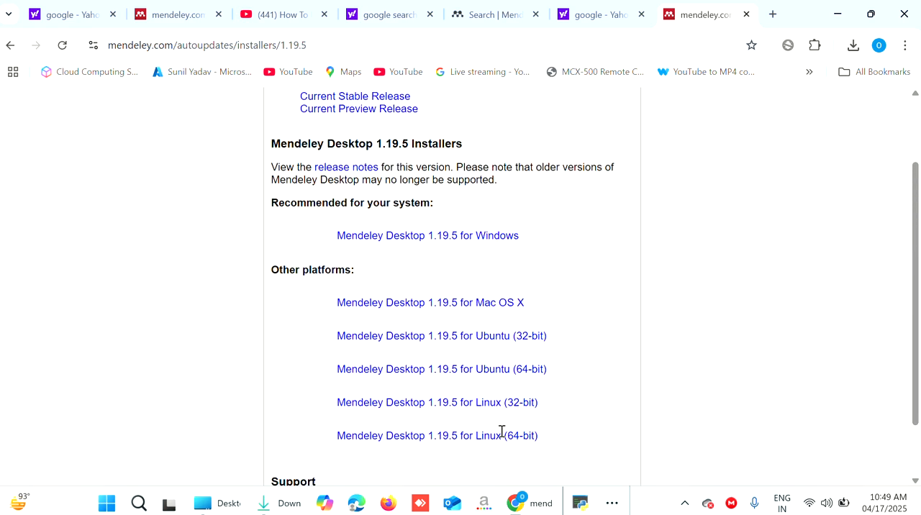
pyautogui.scroll(-1, 501, 432)
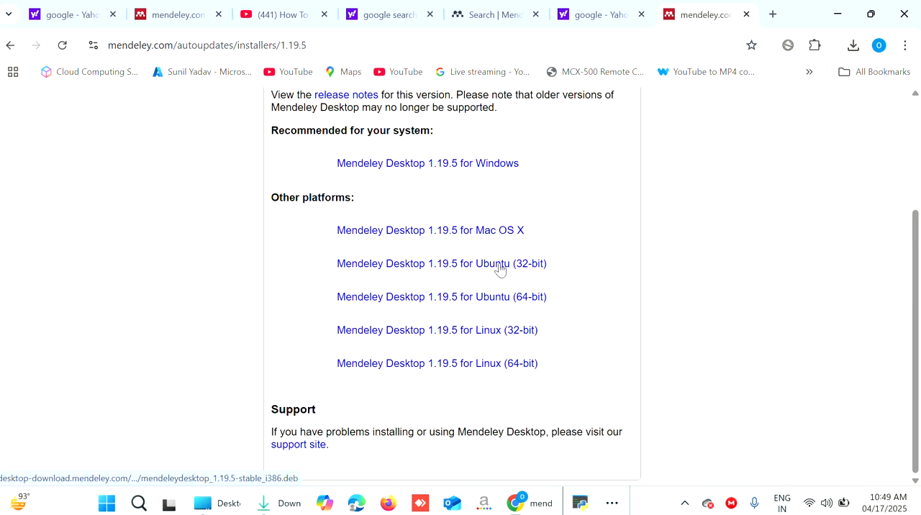
pyautogui.scroll(2, 512, 187)
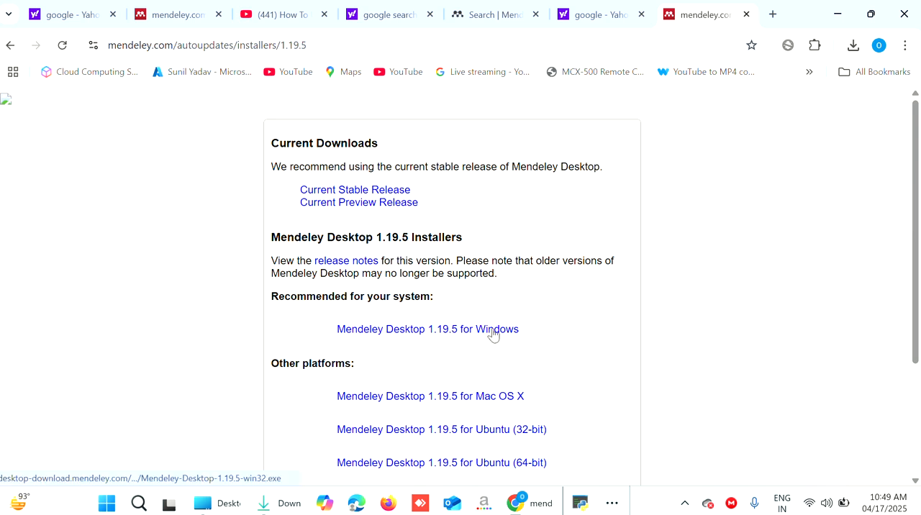
pyautogui.click(421, 336)
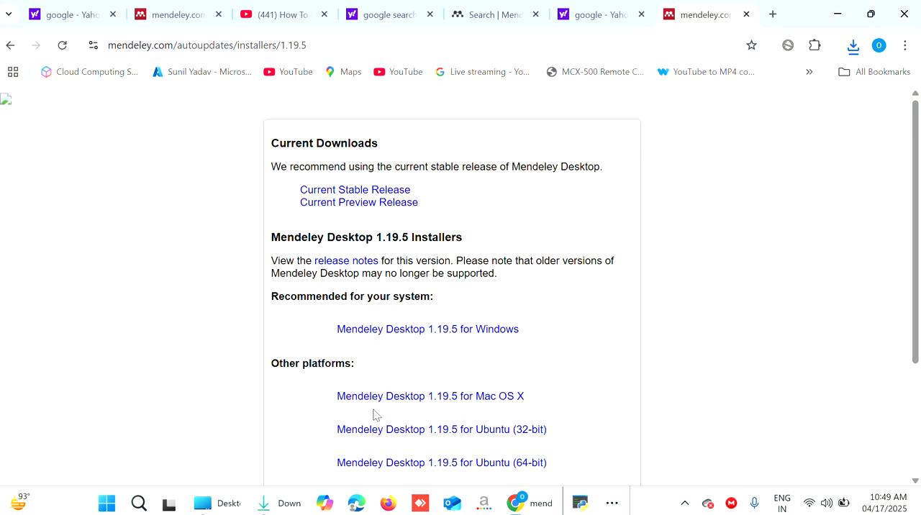
# Switch to the Downloads folder in File Explorer and run the installer Mendeley-Desktop-1.19.5-win32.exe
pyautogui.click(263, 508)
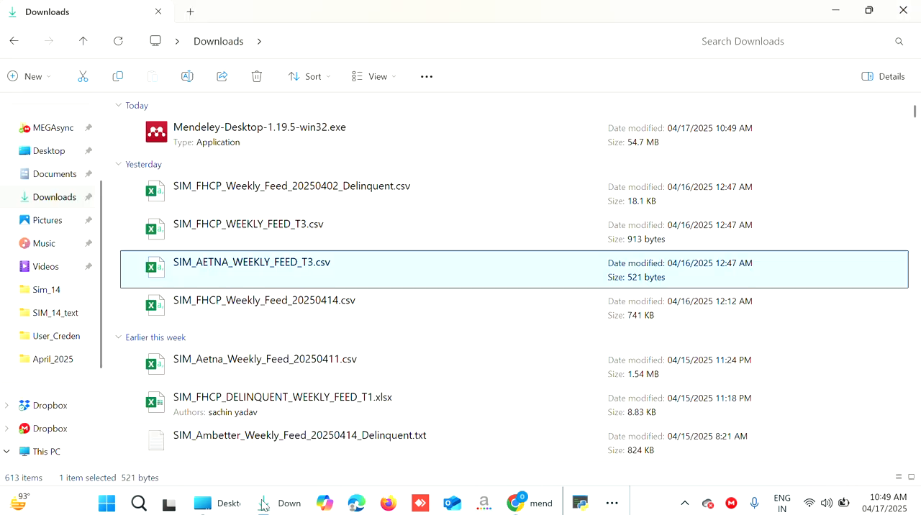
pyautogui.click(253, 132)
pyautogui.doubleClick(253, 132)
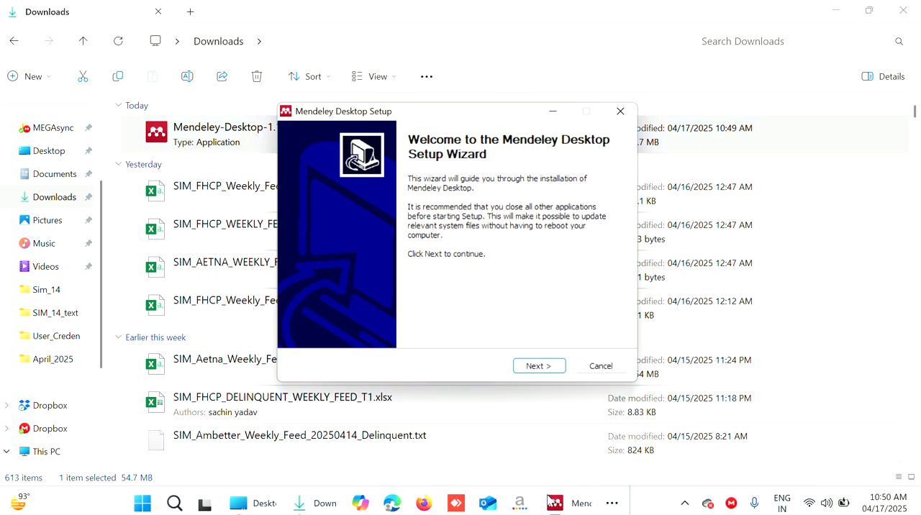
pyautogui.click(685, 503)
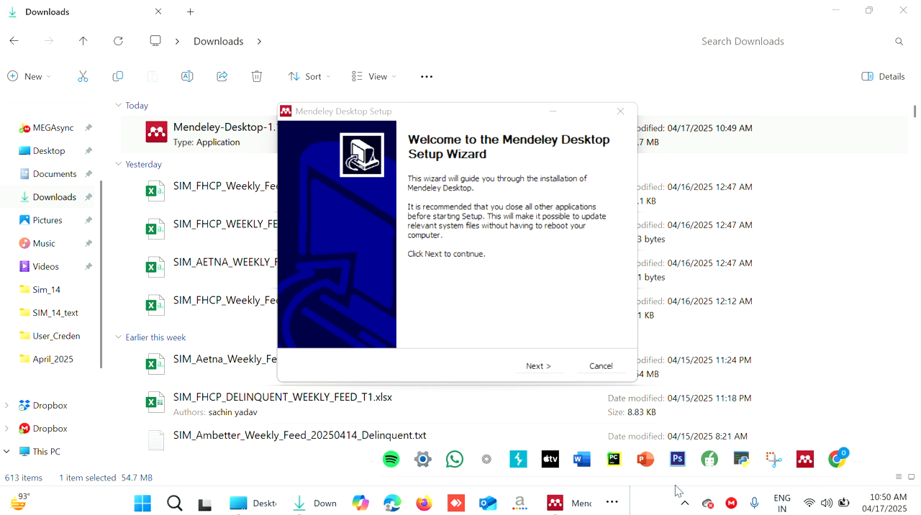
pyautogui.click(837, 461)
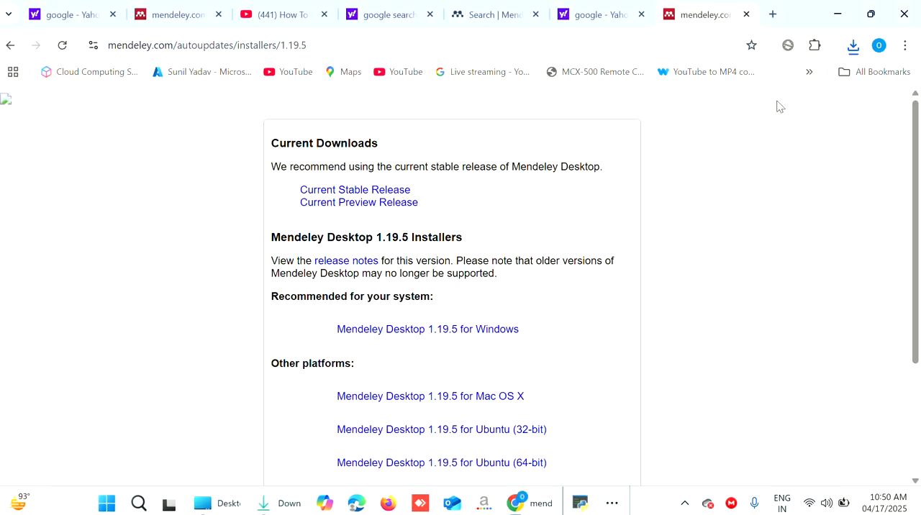
pyautogui.click(837, 14)
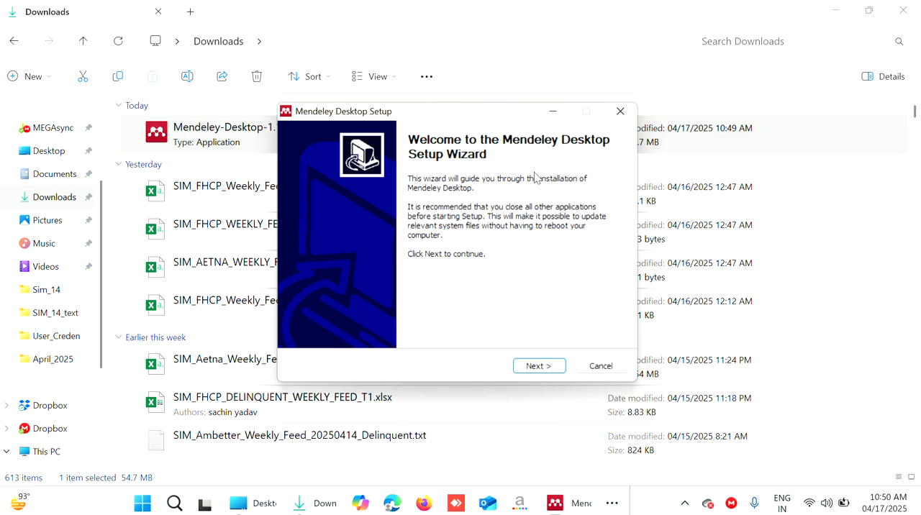
# Accept the license agreement and install Mendeley Desktop with the default destination folder and Start Menu folder
pyautogui.click(550, 371)
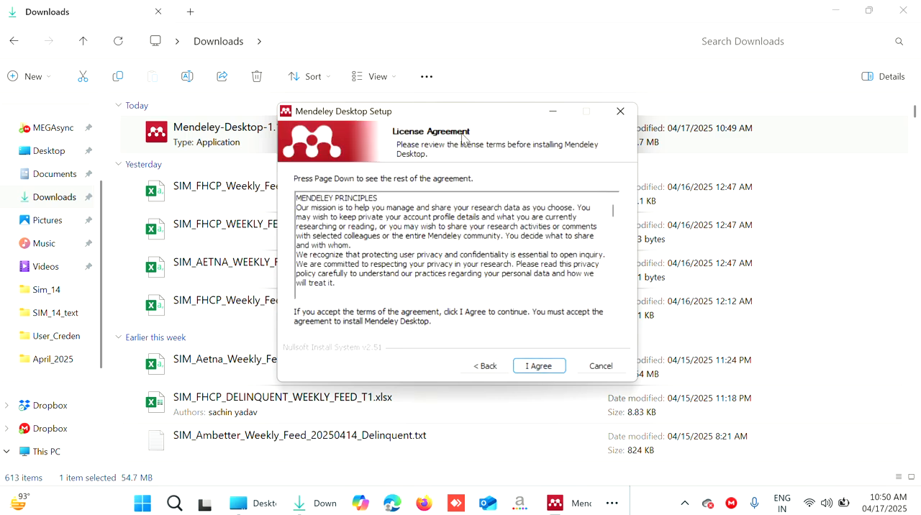
pyautogui.moveTo(466, 111); pyautogui.dragTo(335, 133)
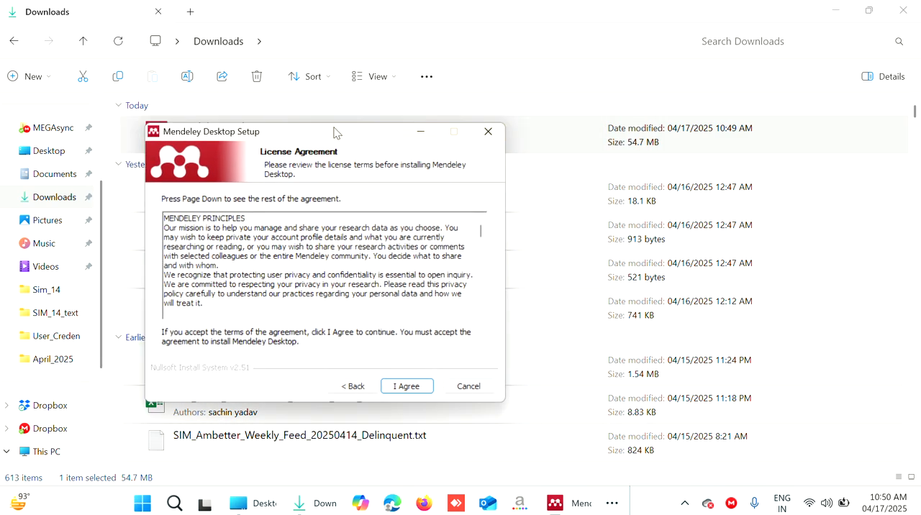
pyautogui.click(407, 387)
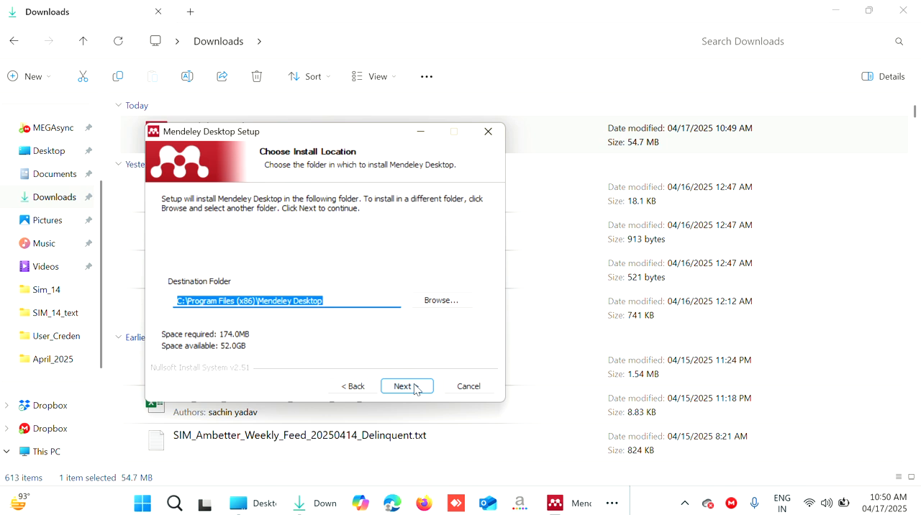
pyautogui.click(414, 389)
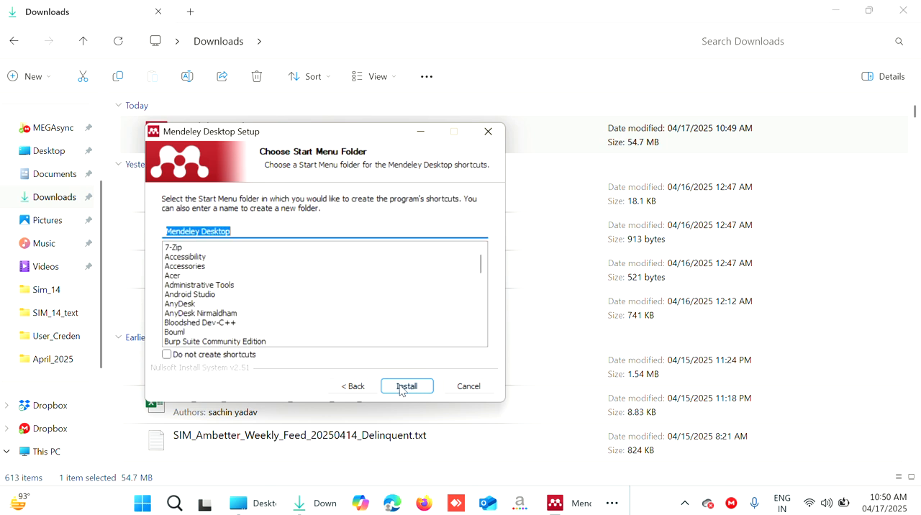
pyautogui.click(401, 390)
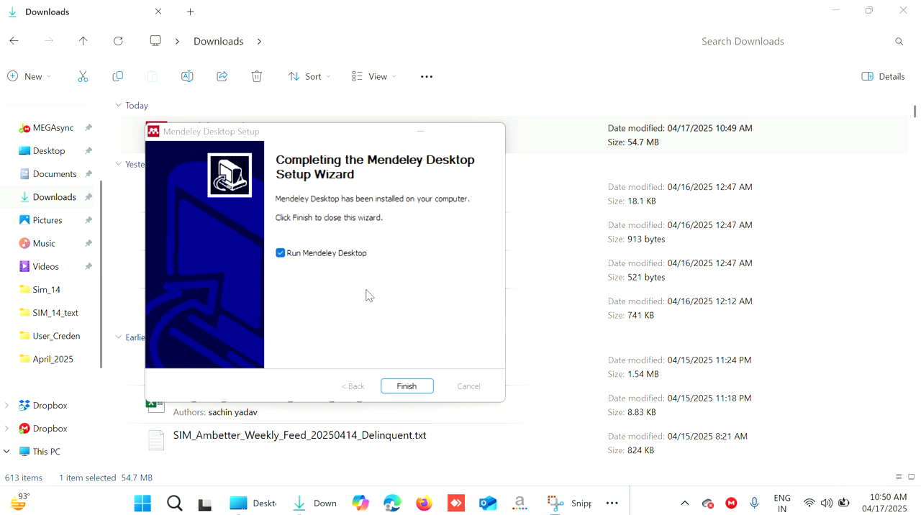
# Finish the setup wizard with Run Mendeley Desktop selected, and install the Mendeley Desktop 1.19.8 update immediately
pyautogui.click(406, 387)
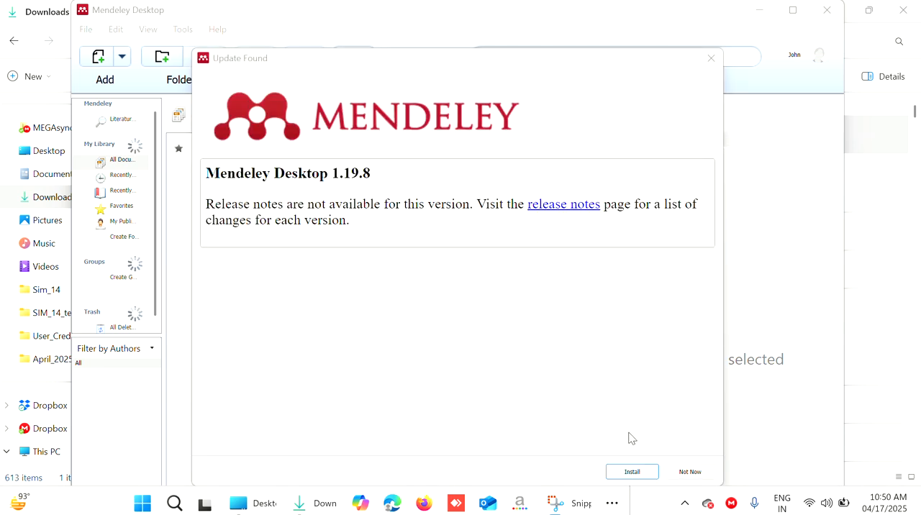
pyautogui.click(630, 472)
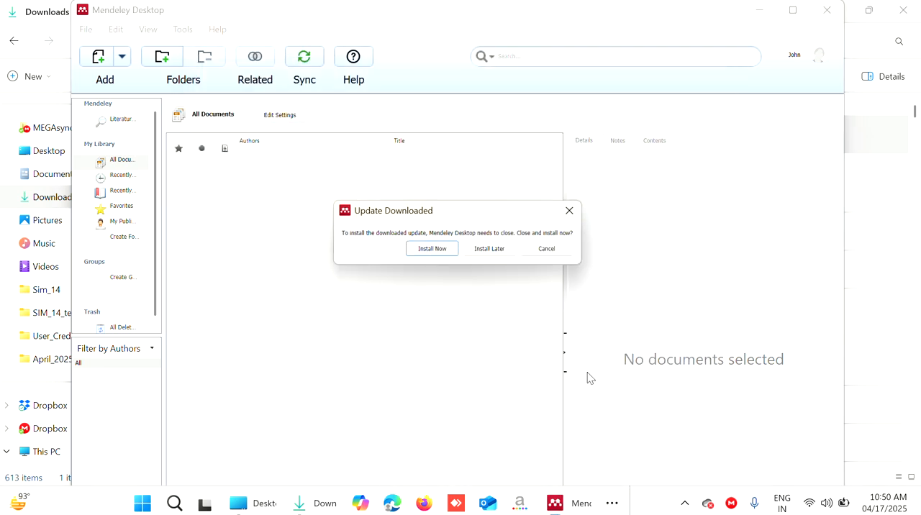
pyautogui.click(433, 250)
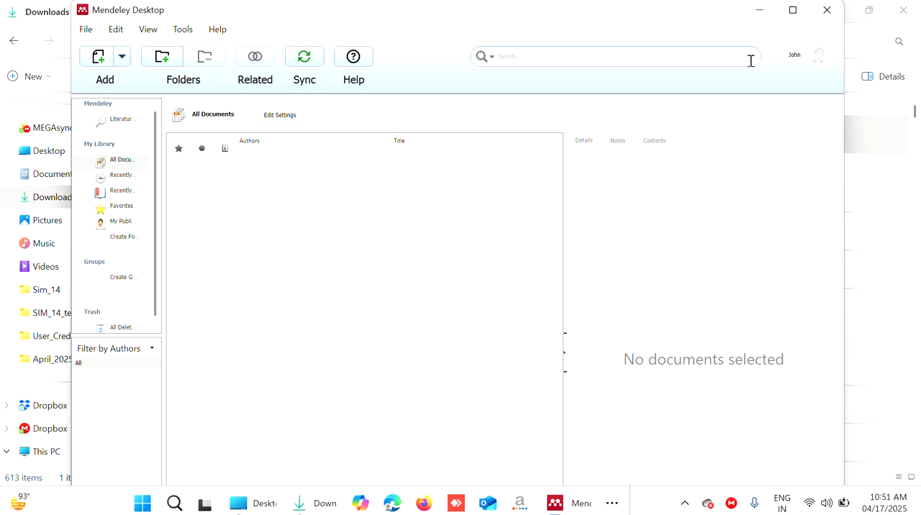
# Sign out of the current Mendeley account and enter the other account's e-mail in the sign-in form
pyautogui.click(88, 31)
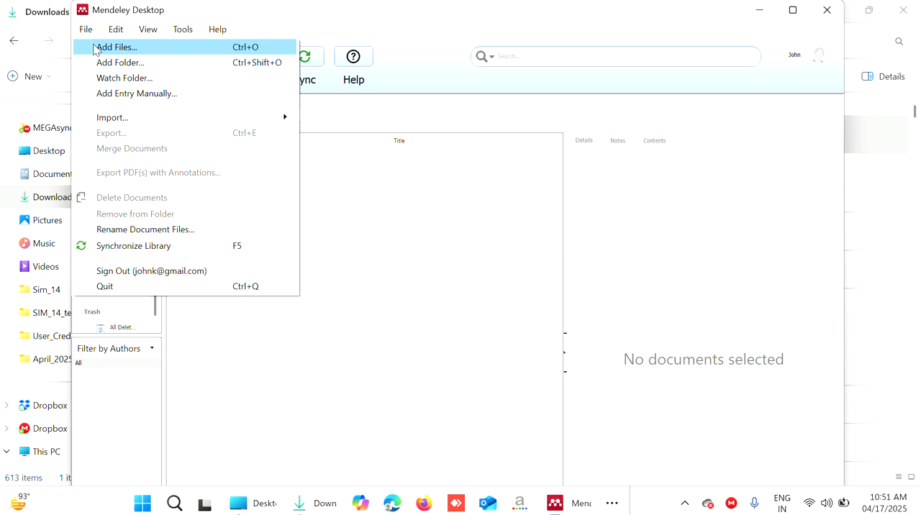
pyautogui.click(115, 270)
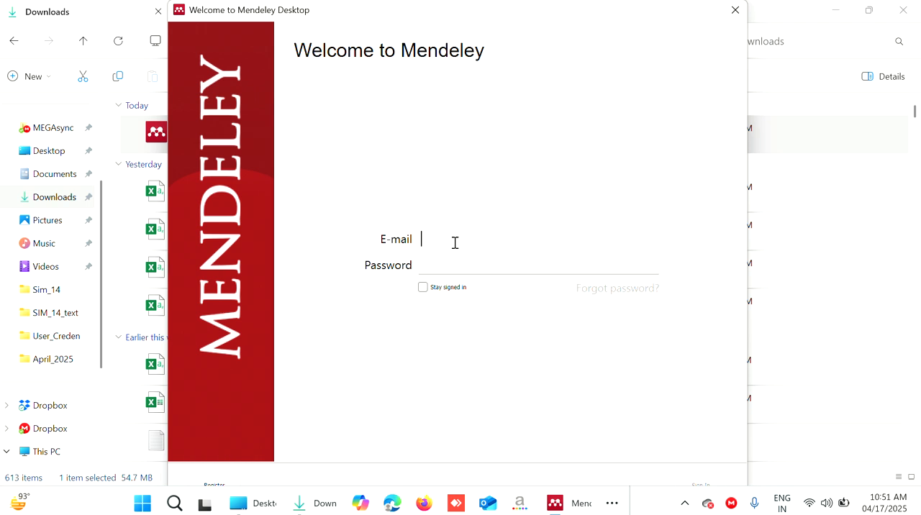
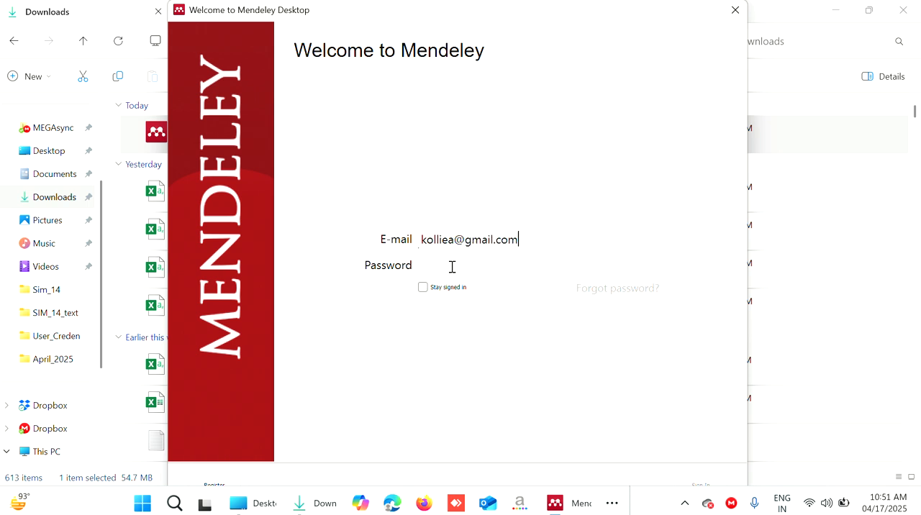
# Enter the account password, enable Stay signed in, and sign in to Mendeley Desktop
pyautogui.click(452, 266)
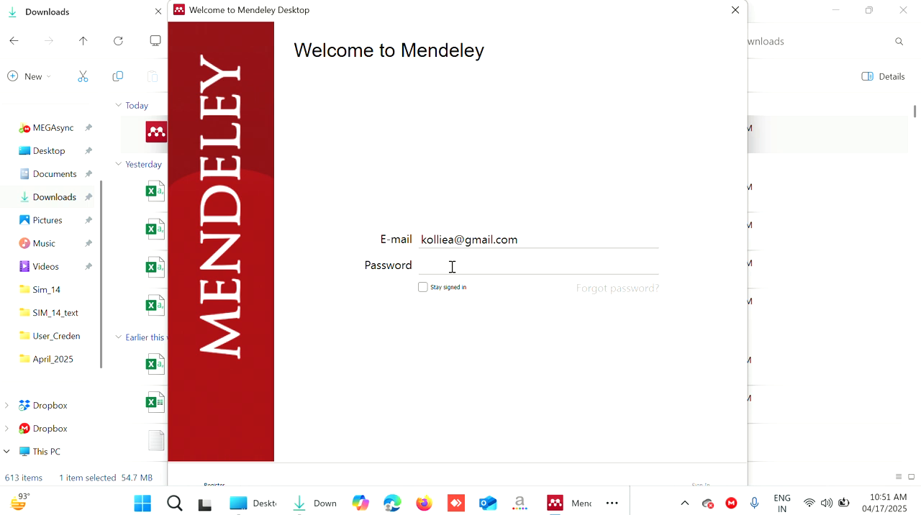
pyautogui.write('•')
pyautogui.write('********')
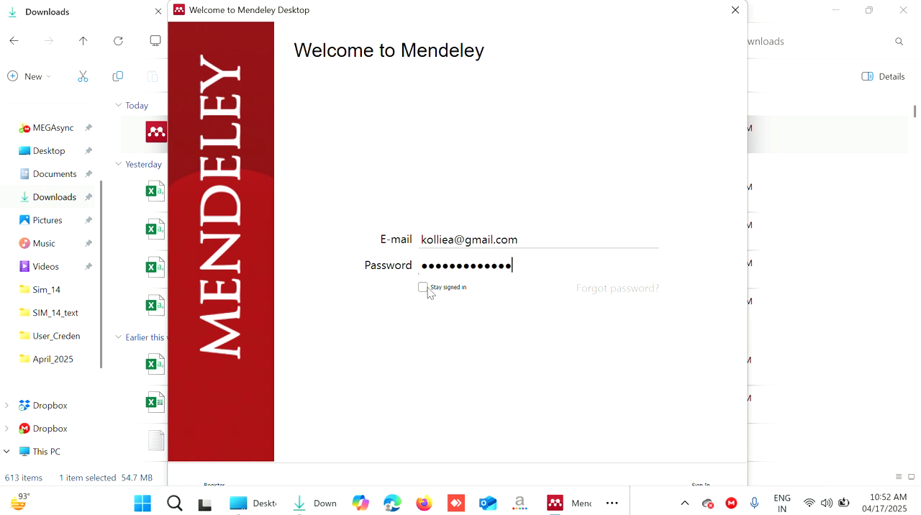
pyautogui.click(424, 288)
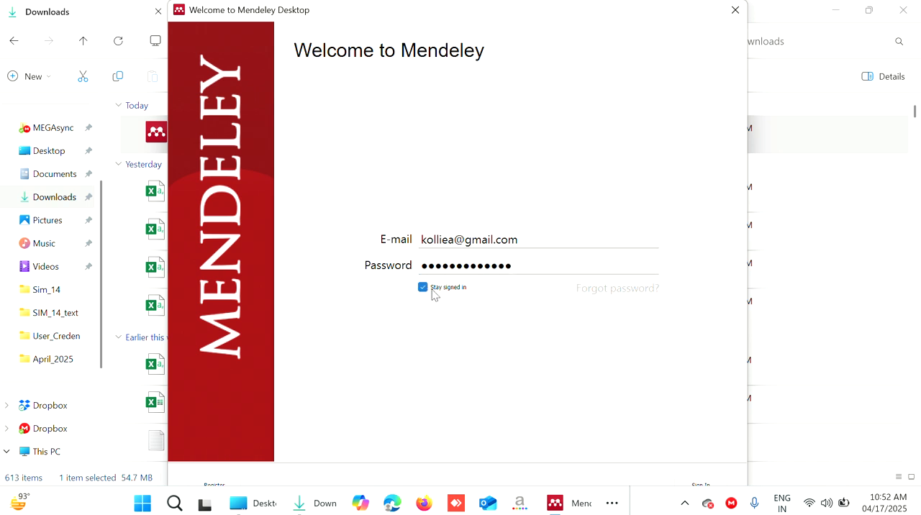
pyautogui.click(698, 486)
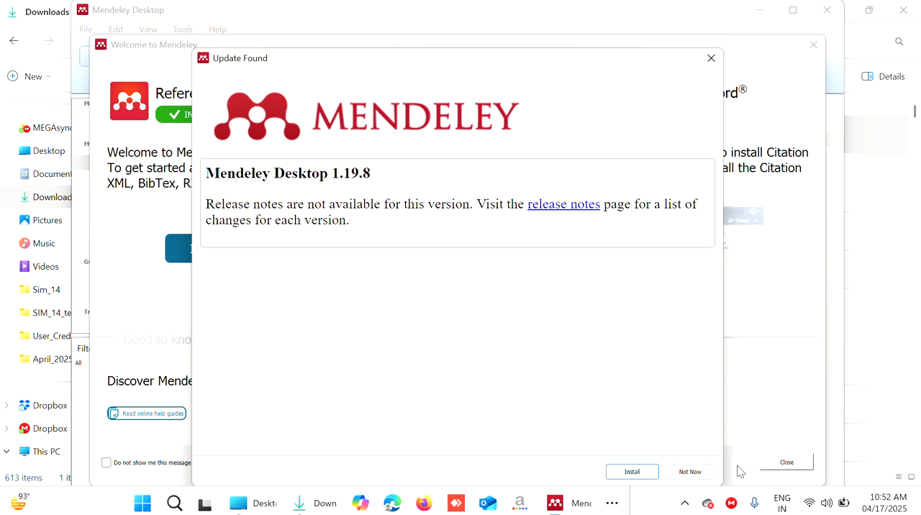
# Postpone the Mendeley Desktop 1.19.8 update and install the Citation Plugin for Microsoft Word from the welcome dialog
pyautogui.click(691, 472)
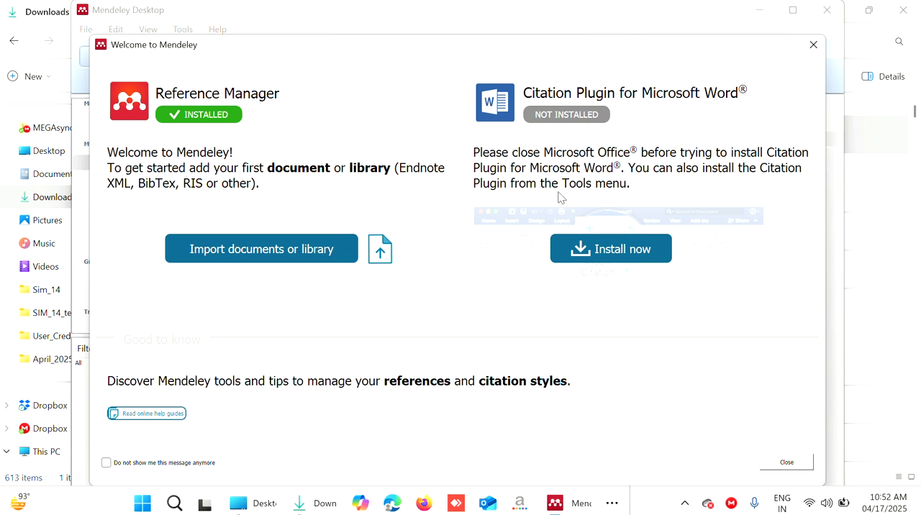
pyautogui.click(609, 256)
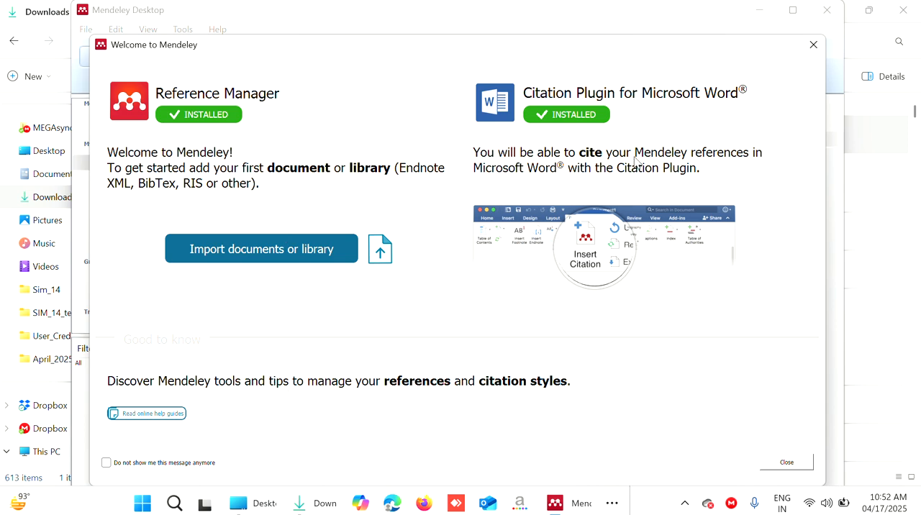
pyautogui.click(814, 45)
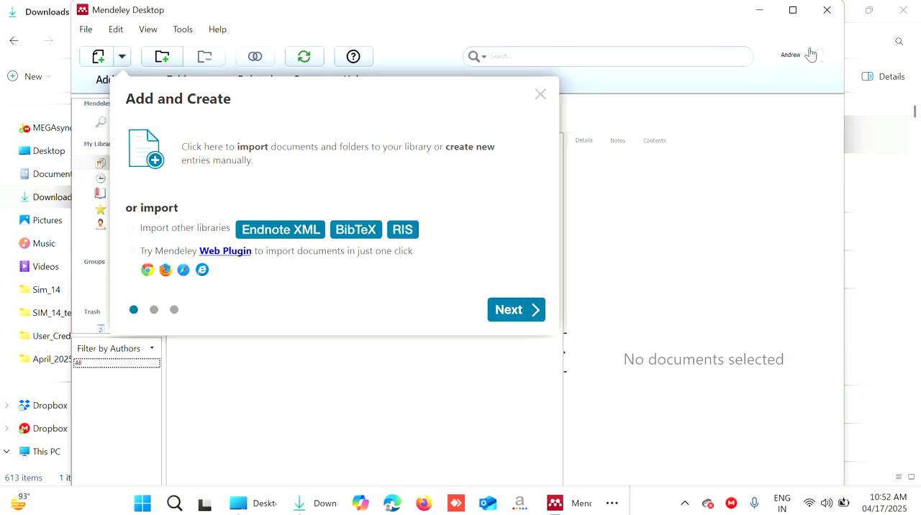
# Go through the introductory tour on adding documents, storage and help, and close it
pyautogui.click(504, 310)
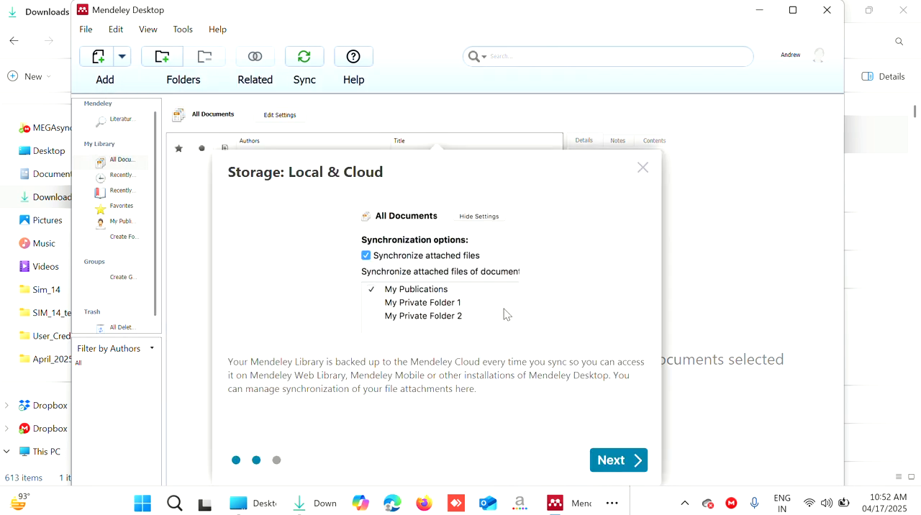
pyautogui.click(618, 467)
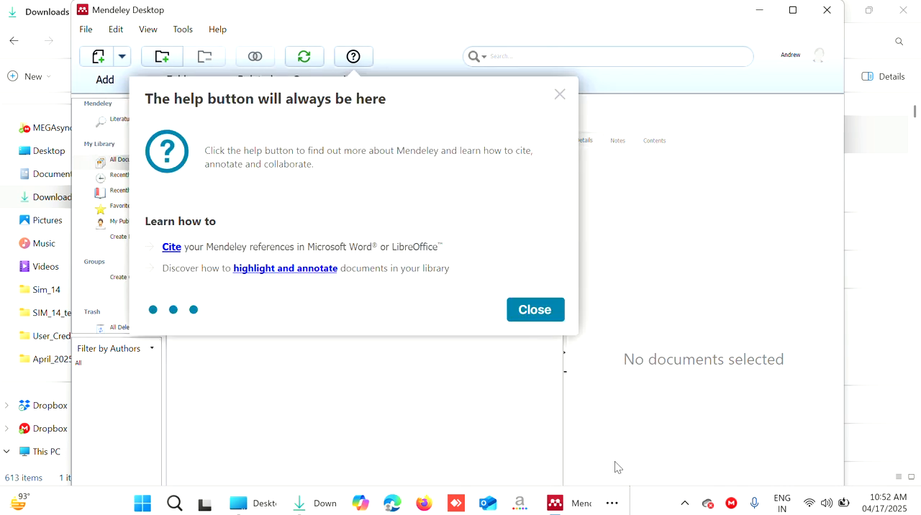
pyautogui.click(533, 310)
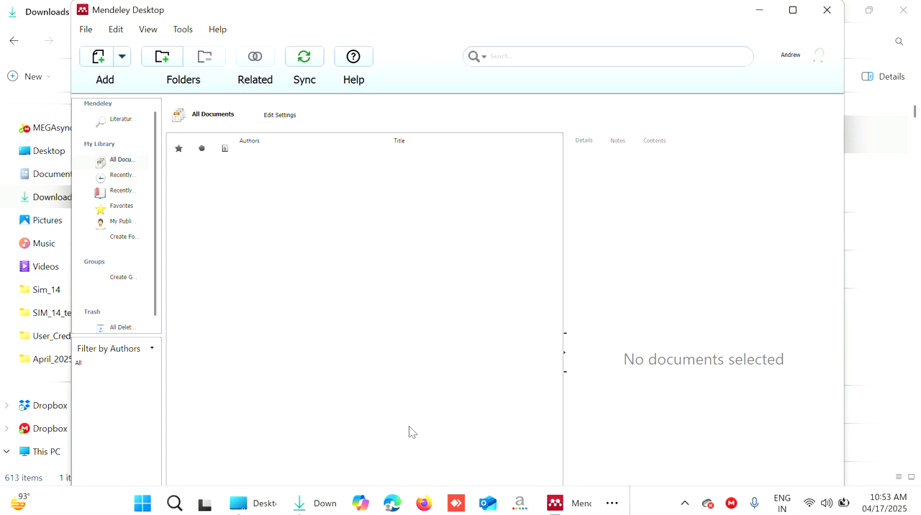
# Switch to Word, create a blank document and show its reference tools to check for the Mendeley Cite-O-Matic plugin
pyautogui.click(612, 504)
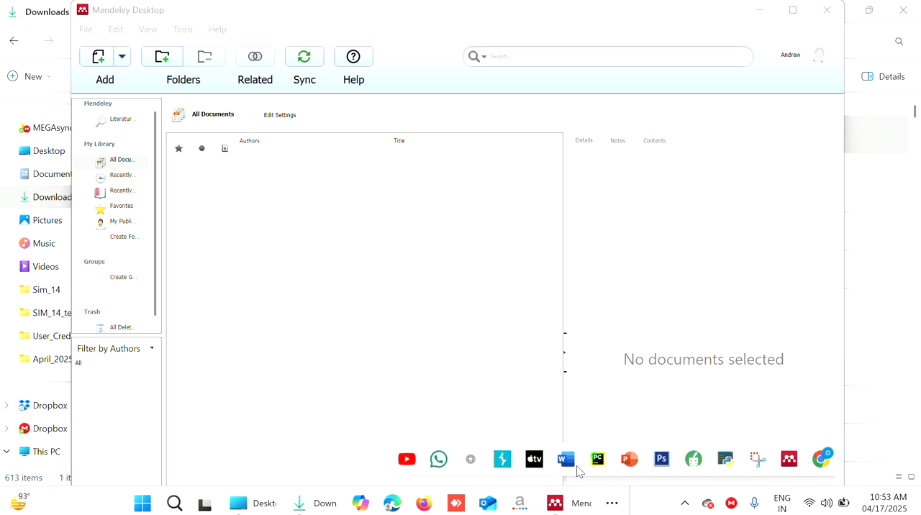
pyautogui.click(565, 459)
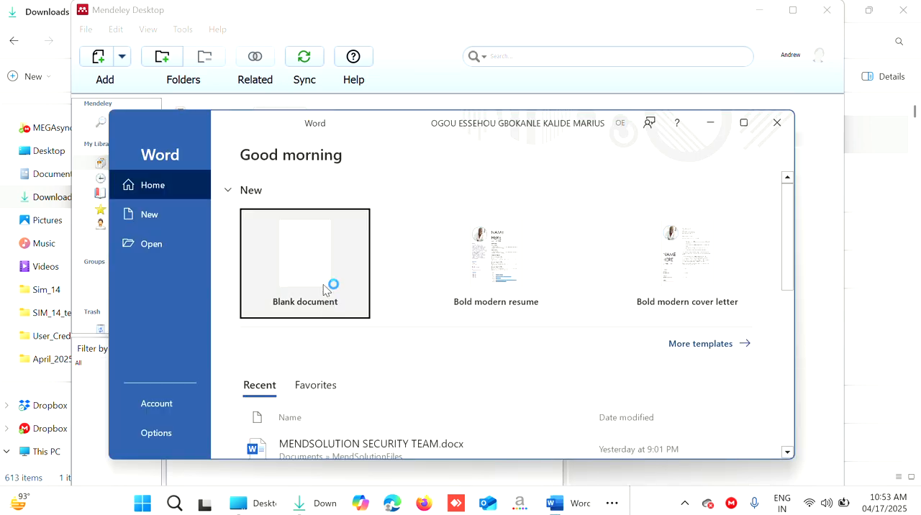
pyautogui.click(290, 254)
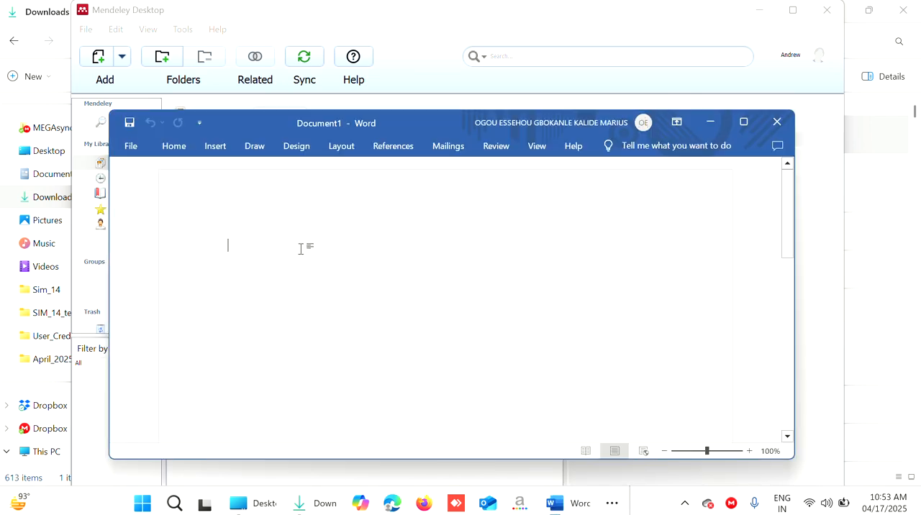
pyautogui.click(393, 147)
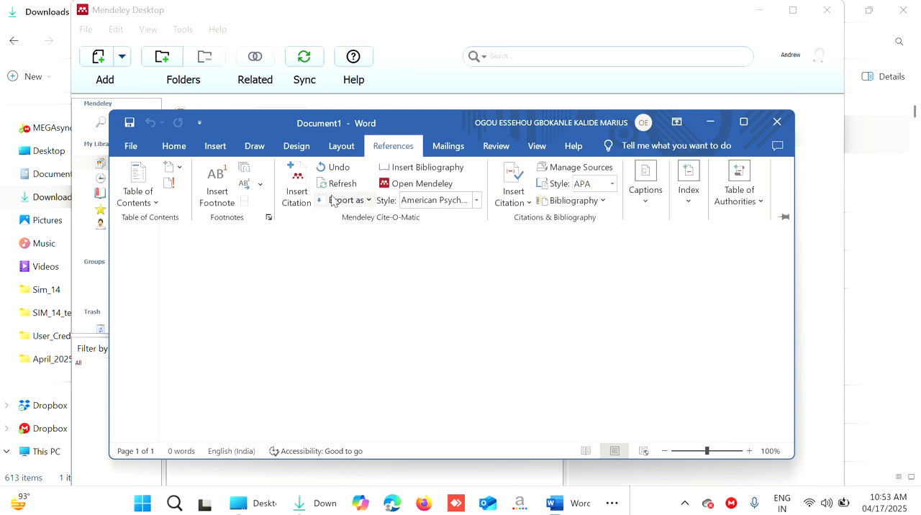